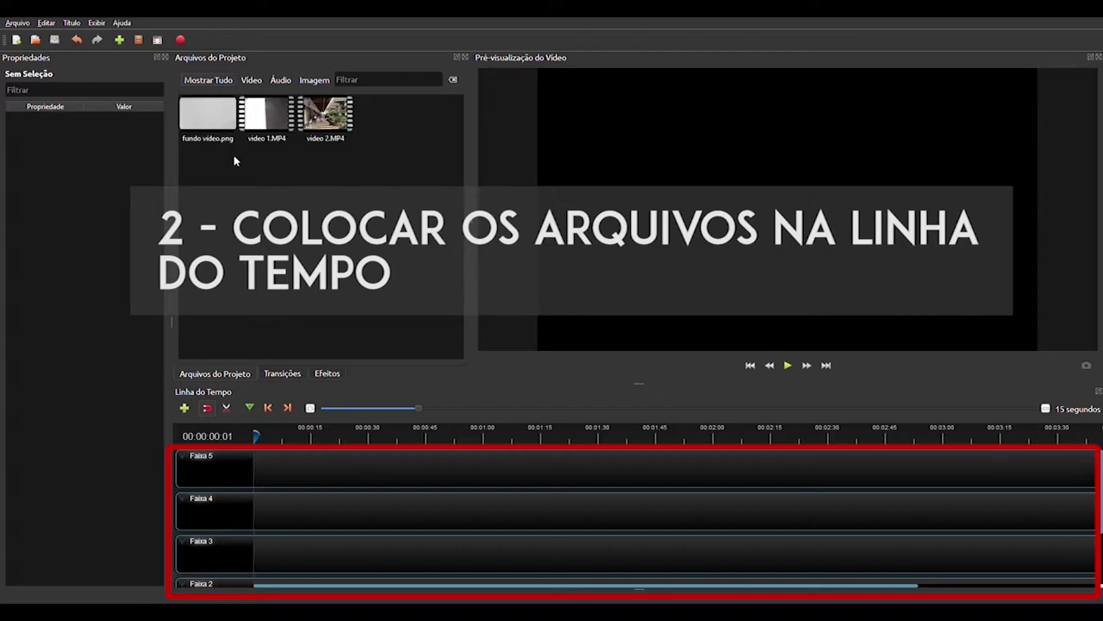
Step: Place video 1.MP4 at the start of Faixa 5 and video 2.MP4 on the same track, directly against its end
{"action": "mouse_move", "coordinate": [258, 123]}
{"action": "left_mouse_down"}
{"action": "mouse_move", "coordinate": [264, 212]}
{"action": "mouse_move", "coordinate": [267, 123]}
{"action": "left_mouse_up"}
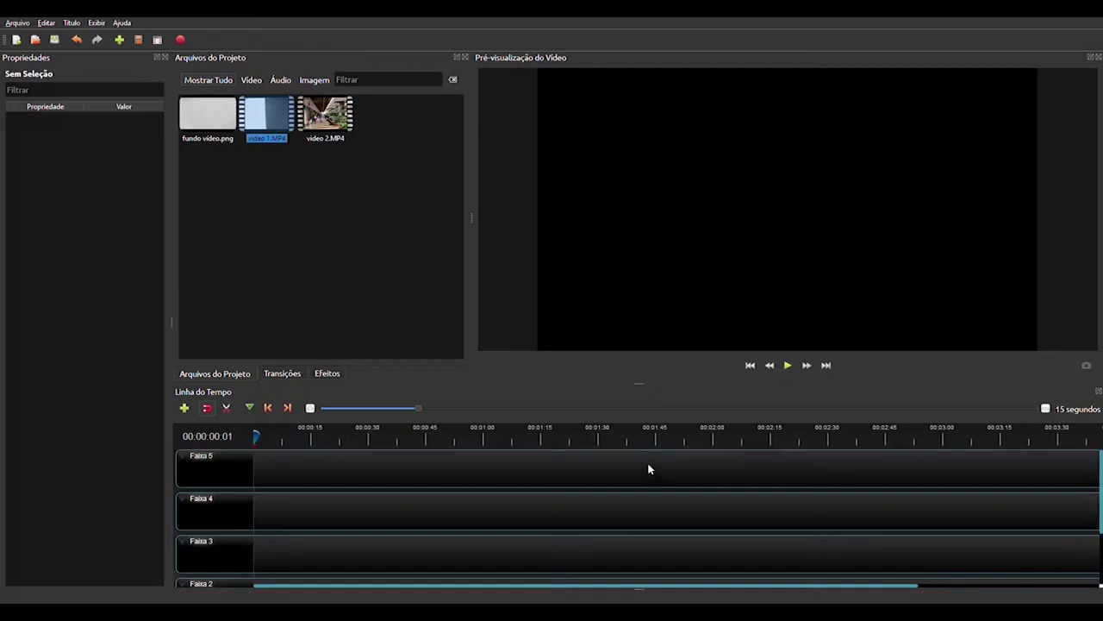
{"action": "left_click", "coordinate": [319, 125]}
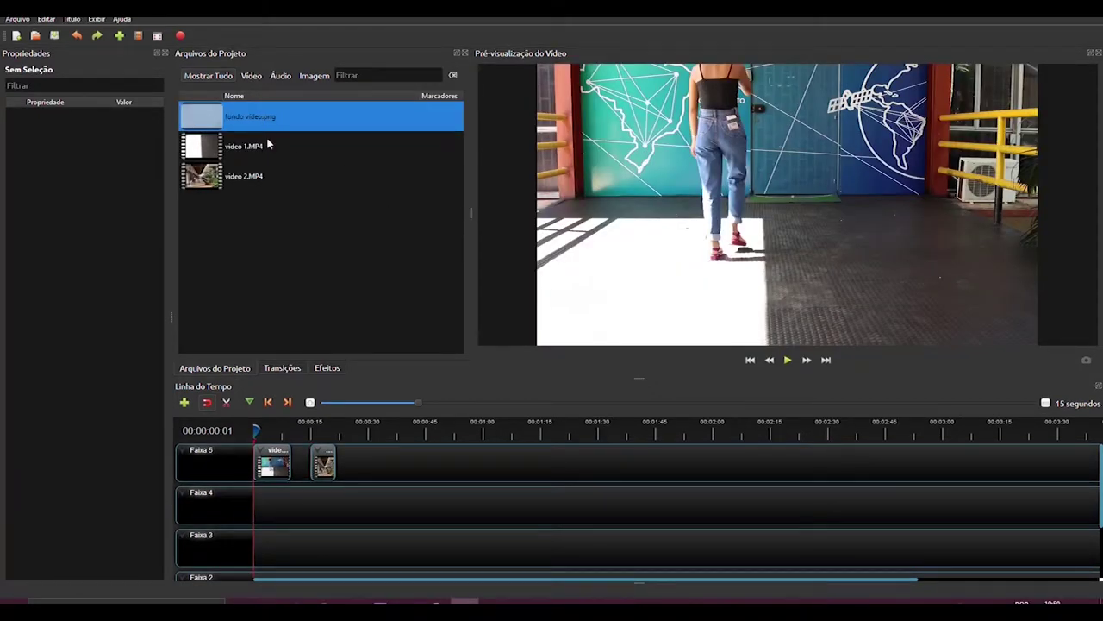
{"action": "left_click", "coordinate": [307, 465]}
{"action": "left_click_drag", "start_coordinate": [307, 465], "coordinate": [304, 466]}
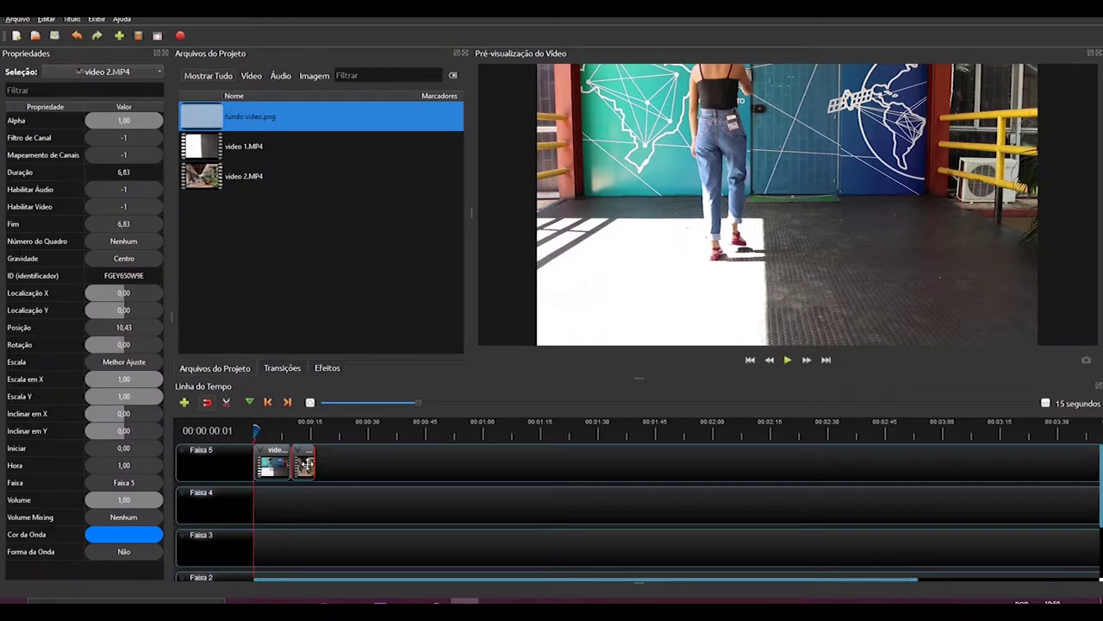
{"action": "left_click", "coordinate": [303, 300]}
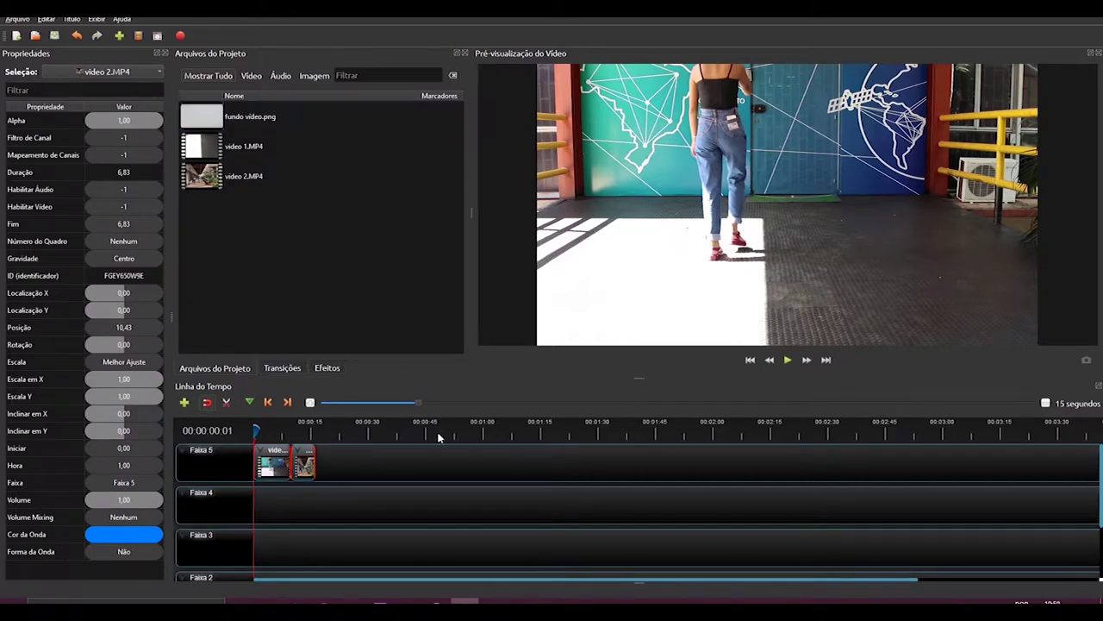
Step: Add fundo vídeo.png to Faixa 4 and shift both video clips on Faixa 5 so they start where the image ends
{"action": "left_click", "coordinate": [263, 117]}
{"action": "right_click", "coordinate": [261, 118]}
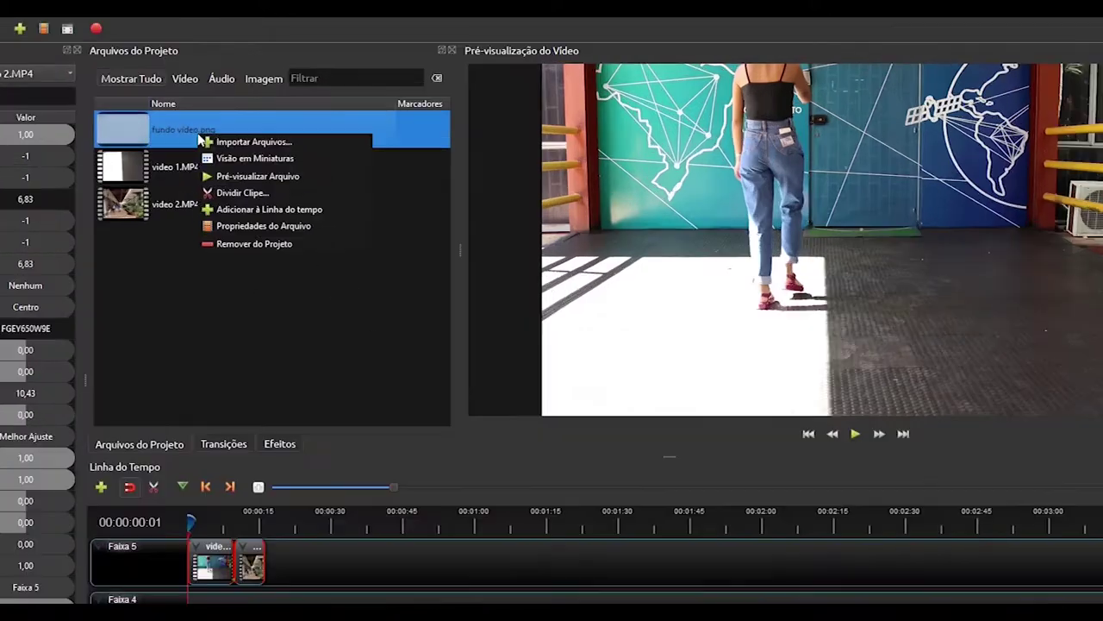
{"action": "left_click", "coordinate": [281, 211]}
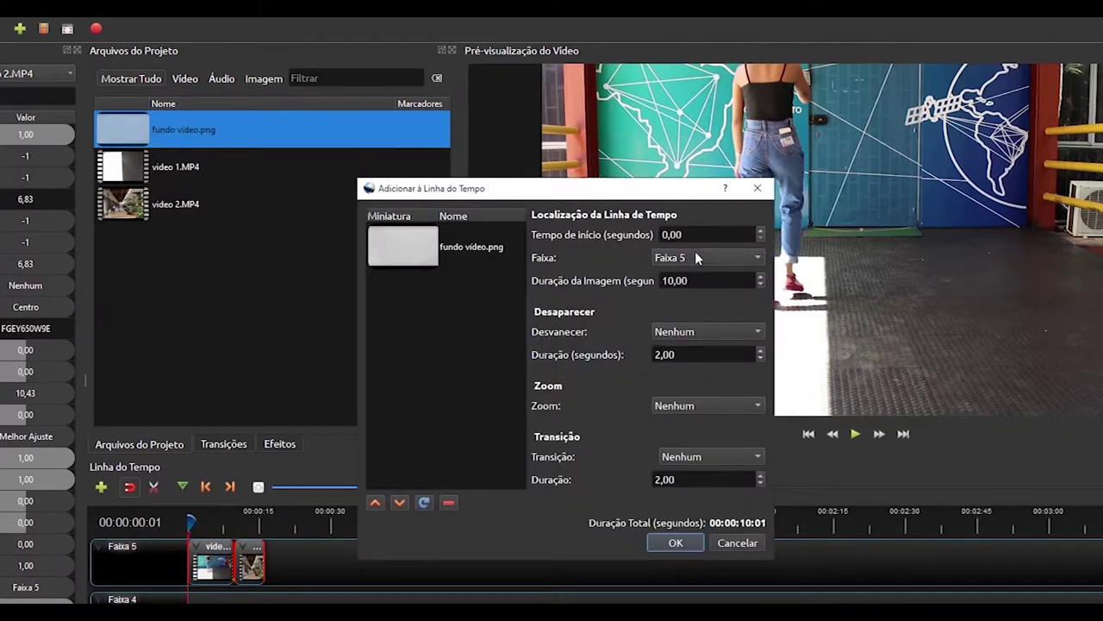
{"action": "left_click", "coordinate": [696, 257]}
{"action": "left_click", "coordinate": [700, 277]}
{"action": "left_click", "coordinate": [671, 545]}
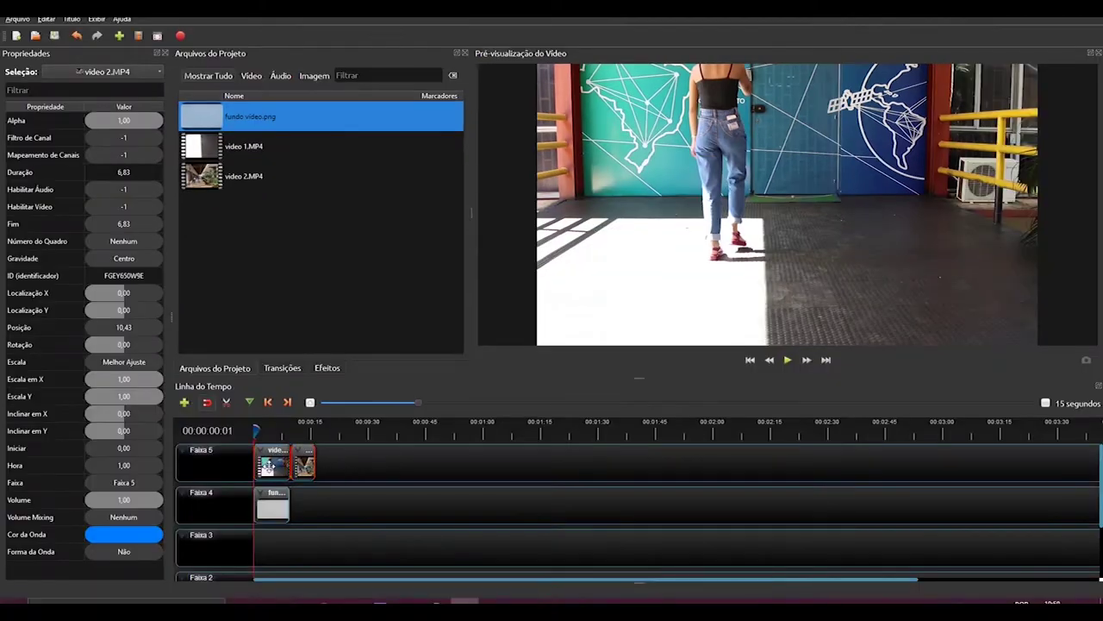
{"action": "left_click_drag", "start_coordinate": [215, 570], "coordinate": [221, 567]}
{"action": "left_click_drag", "start_coordinate": [281, 465], "coordinate": [308, 466]}
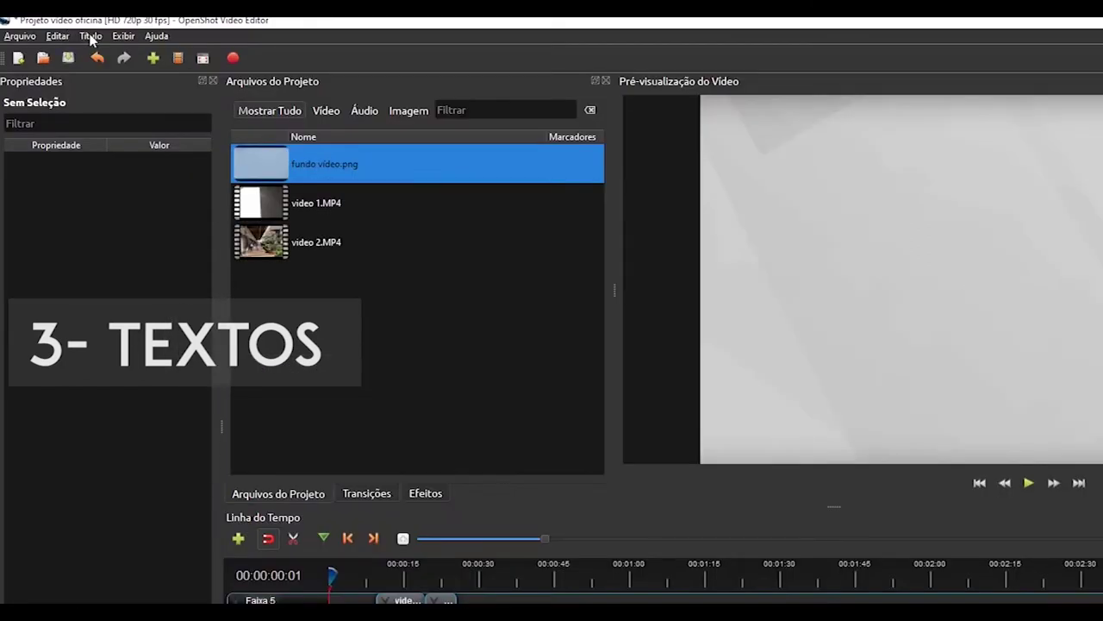
{"action": "left_click", "coordinate": [90, 36]}
{"action": "left_click", "coordinate": [116, 49]}
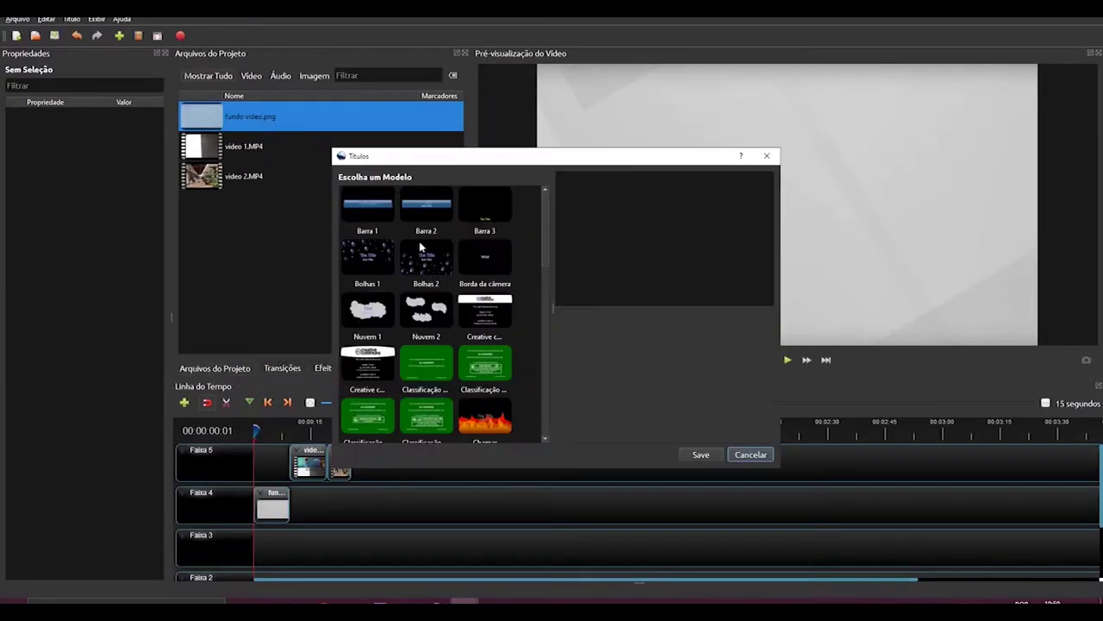
{"action": "left_click", "coordinate": [505, 245]}
{"action": "triple_click", "coordinate": [689, 318]}
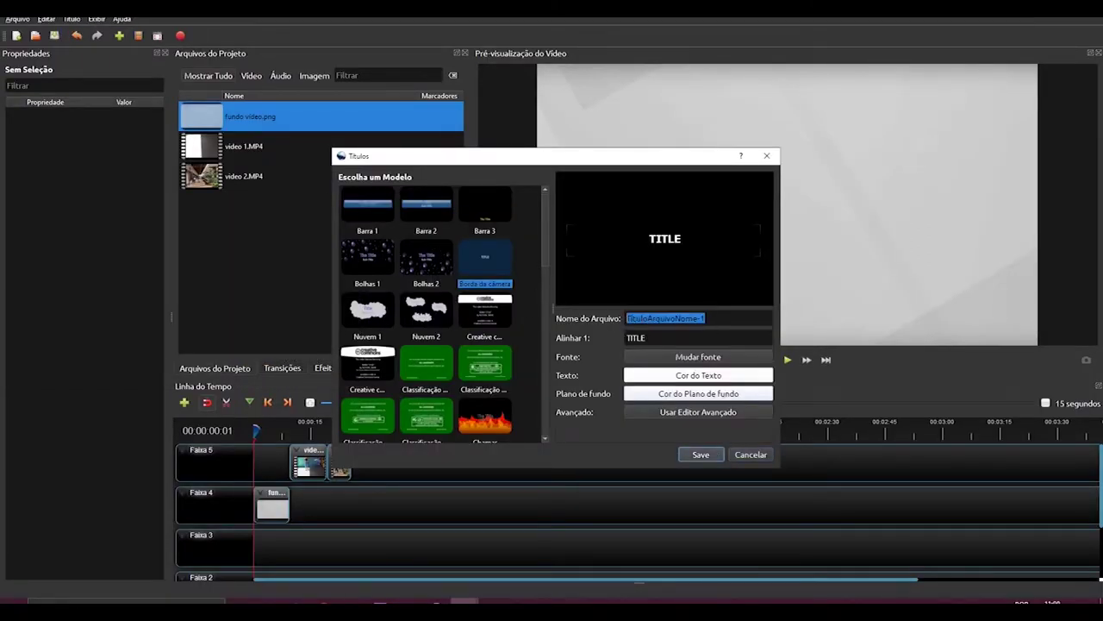
{"action": "type", "text": "Tiru"}
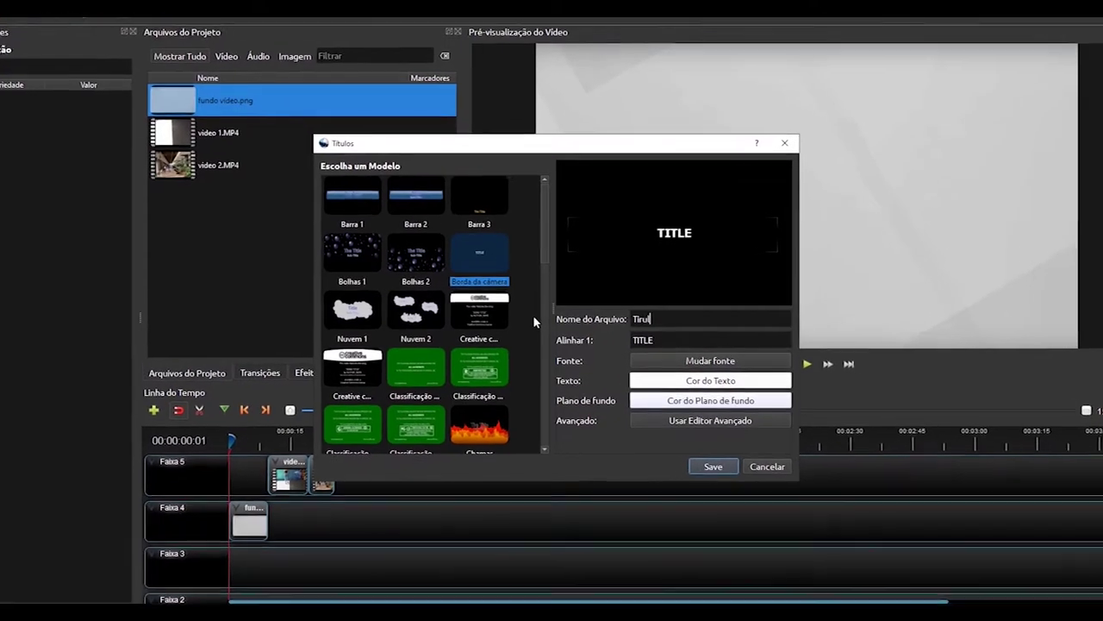
{"action": "key", "text": "BackSpace"}
{"action": "key", "text": "BackSpace"}
{"action": "key", "text": "BackSpace"}
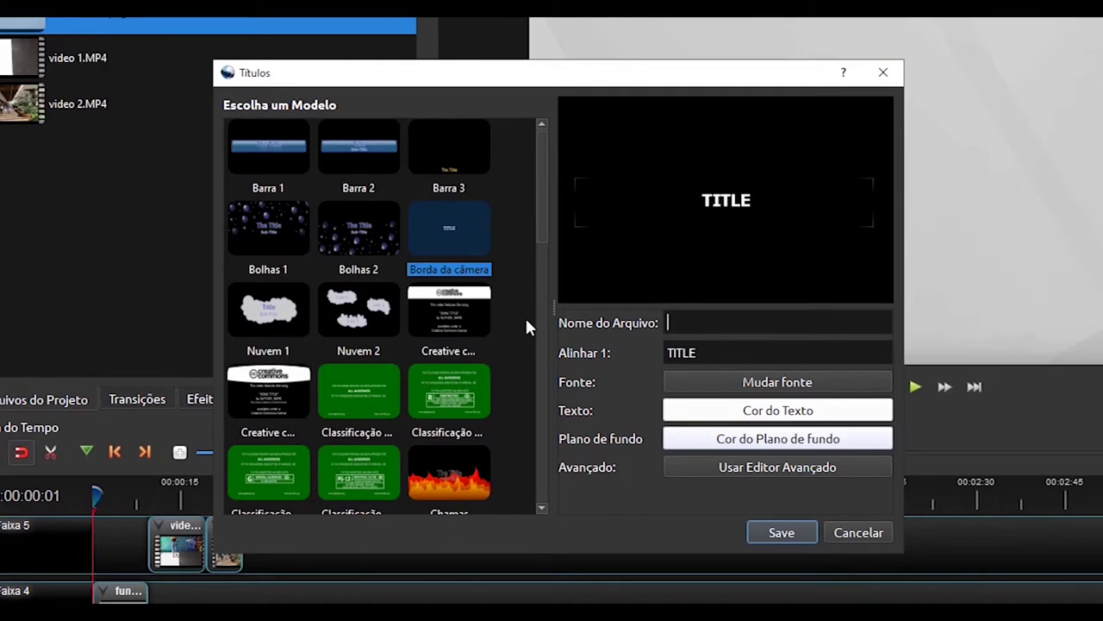
{"action": "type", "text": "t"}
{"action": "key", "text": "BackSpace"}
{"action": "left_click", "coordinate": [886, 540]}
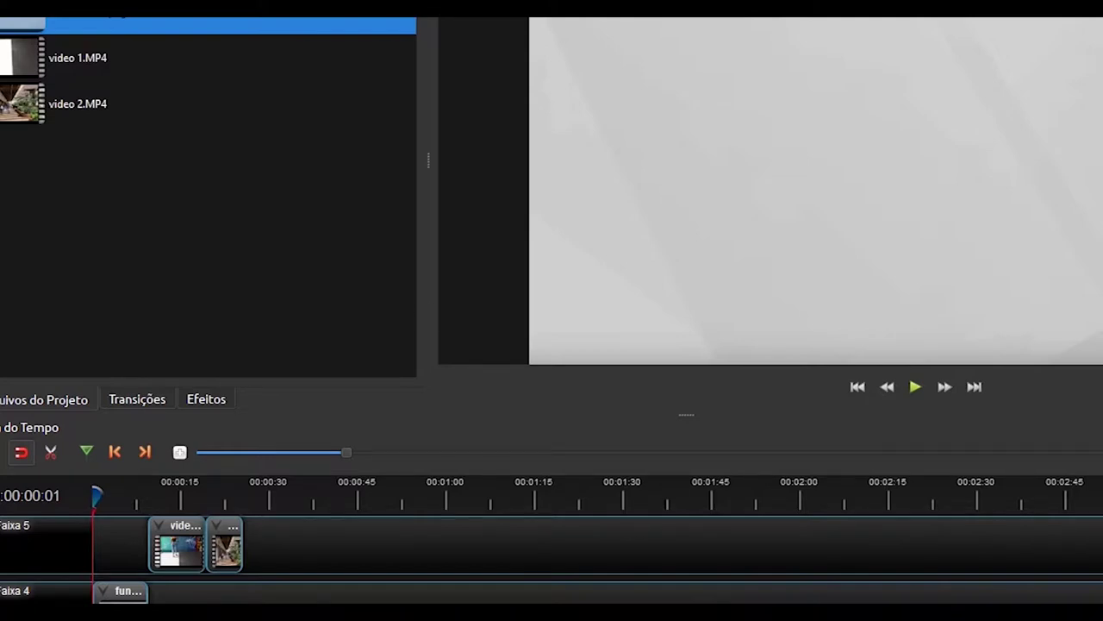
Step: Start a new title from the Borda da câmera template and name its file Título
{"action": "key", "text": "ctrl+t"}
{"action": "left_click", "coordinate": [476, 248]}
{"action": "left_click_drag", "start_coordinate": [789, 322], "coordinate": [494, 321]}
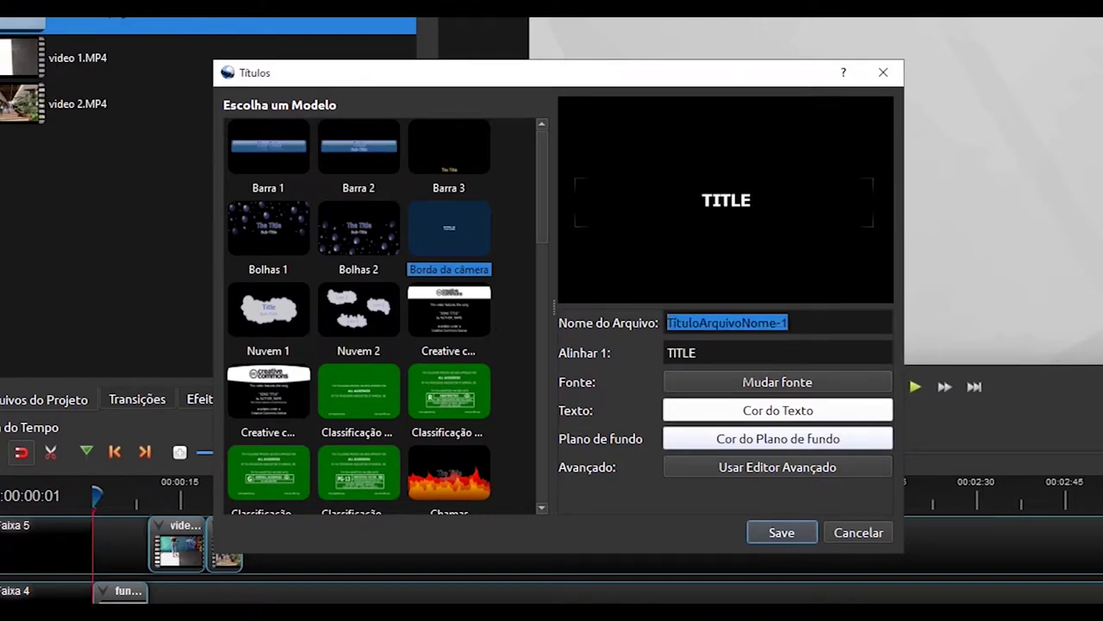
{"action": "key", "text": "End"}
{"action": "key", "text": "BackSpace"}
{"action": "key", "text": "BackSpace"}
{"action": "key", "text": "BackSpace"}
{"action": "key", "text": "BackSpace"}
{"action": "key", "text": "BackSpace"}
{"action": "key", "text": "BackSpace"}
{"action": "key", "text": "BackSpace"}
{"action": "key", "text": "BackSpace"}
{"action": "key", "text": "BackSpace"}
{"action": "key", "text": "BackSpace"}
{"action": "key", "text": "BackSpace"}
{"action": "key", "text": "BackSpace"}
{"action": "key", "text": "BackSpace"}
Step: Replace the placeholder text on the title's first line with CEAD- UnB
{"action": "key", "text": "ctrl+a"}
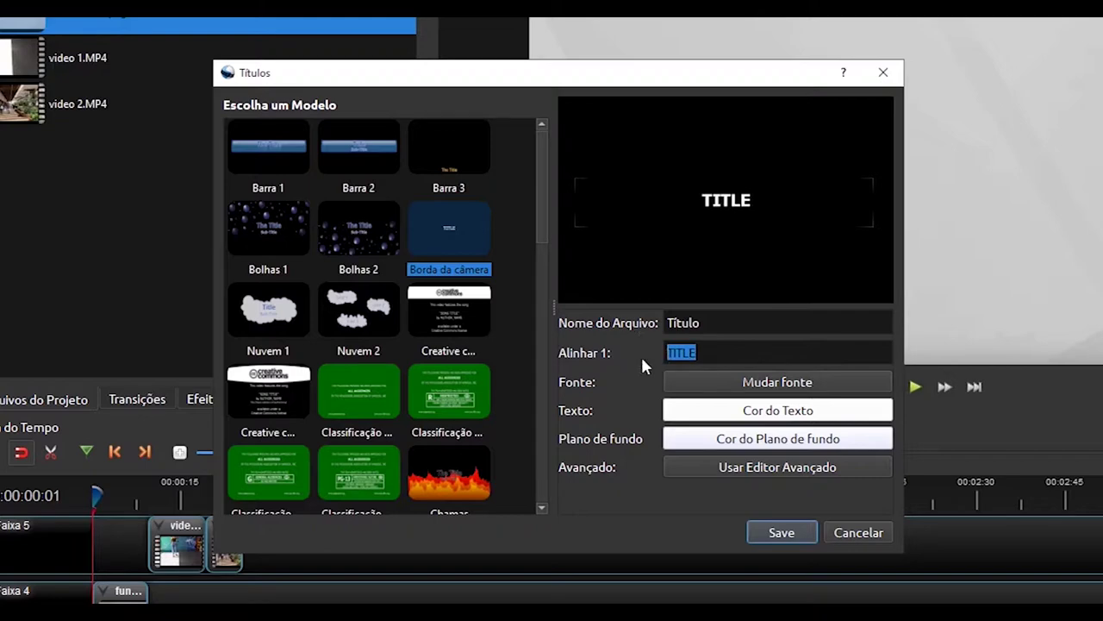
{"action": "key", "text": "BackSpace"}
{"action": "type", "text": "CE"}
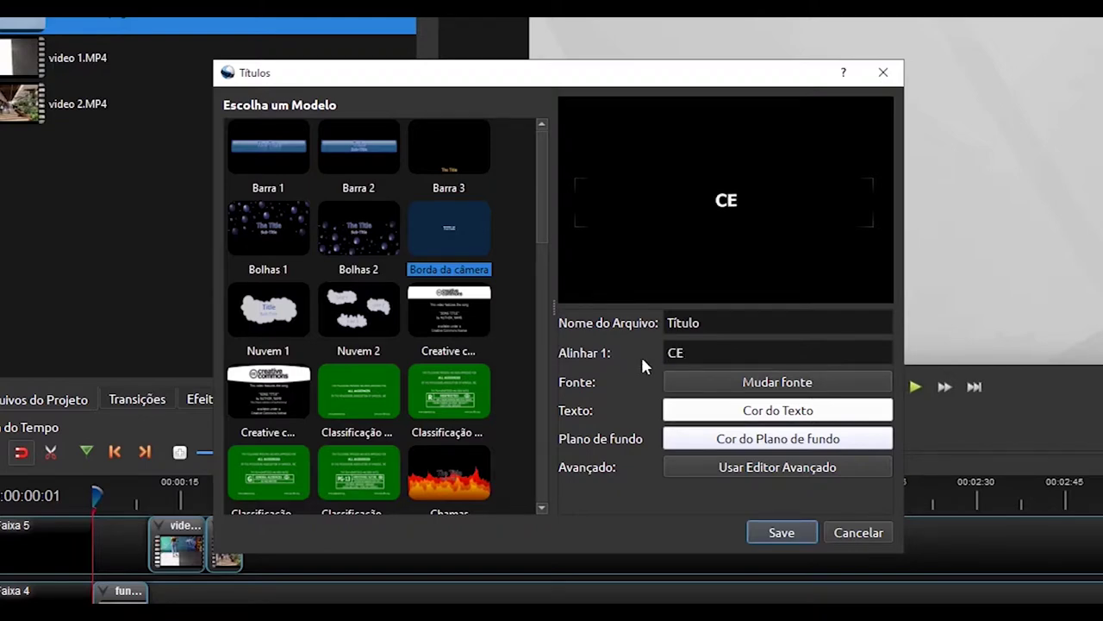
{"action": "type", "text": "AD- UnB"}
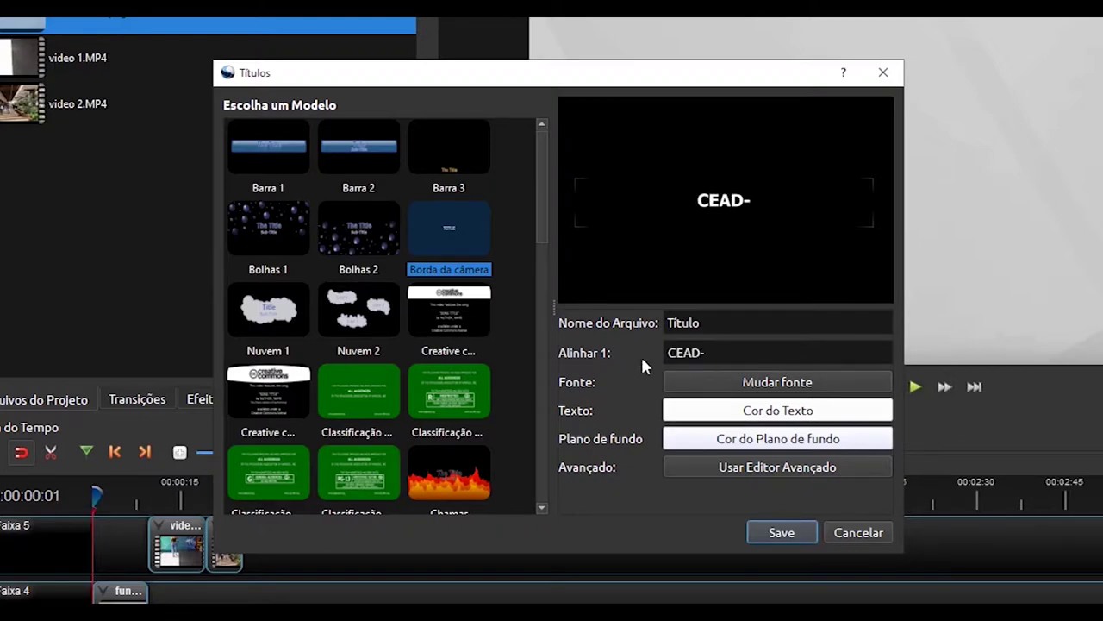
Step: Set the title's font to UnBPro-Regular at size 20 and save the title to the project
{"action": "left_click", "coordinate": [803, 382]}
{"action": "scroll", "coordinate": [522, 221], "scroll_direction": "down", "scroll_amount": 3}
{"action": "scroll", "coordinate": [522, 220], "scroll_direction": "up", "scroll_amount": 8}
{"action": "left_click", "coordinate": [450, 172]}
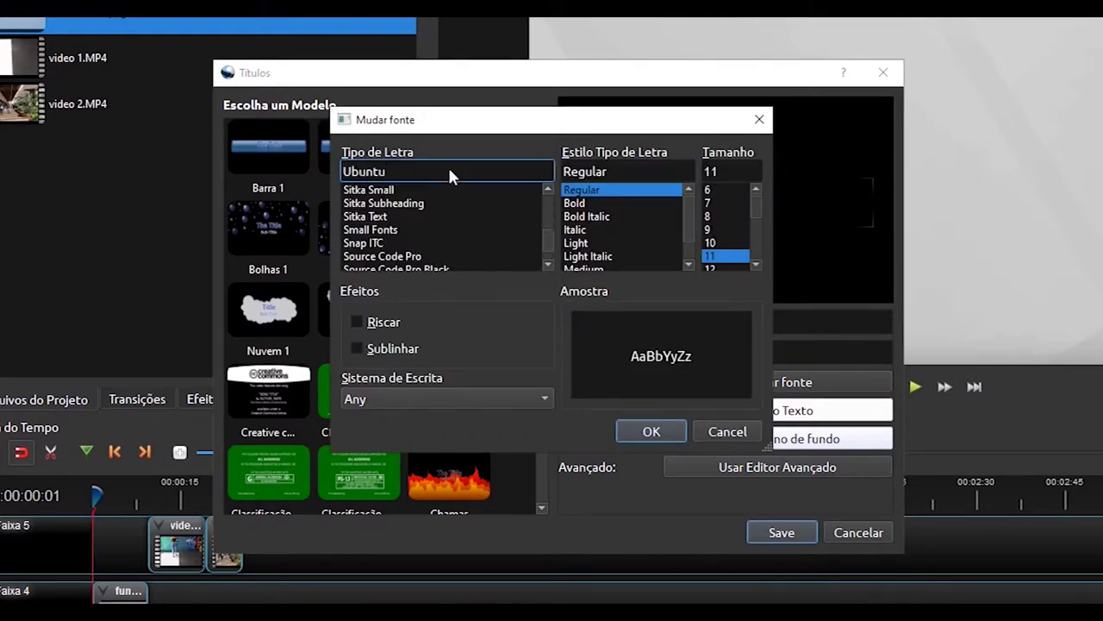
{"action": "double_click", "coordinate": [396, 172]}
{"action": "type", "text": "un"}
{"action": "scroll", "coordinate": [481, 244], "scroll_direction": "down", "scroll_amount": 1}
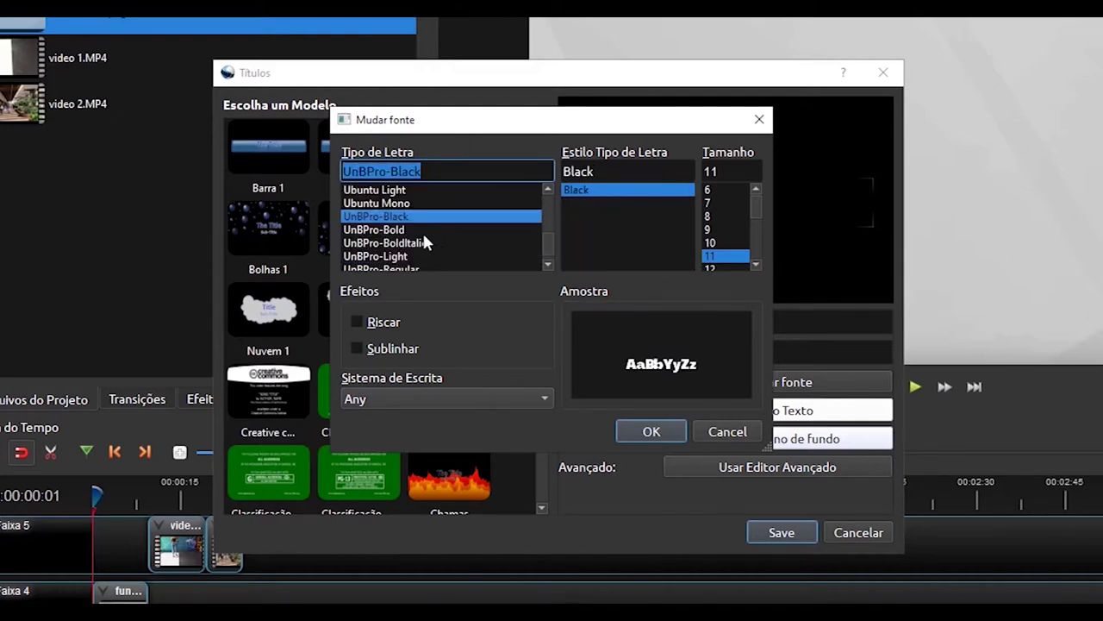
{"action": "left_click", "coordinate": [412, 269]}
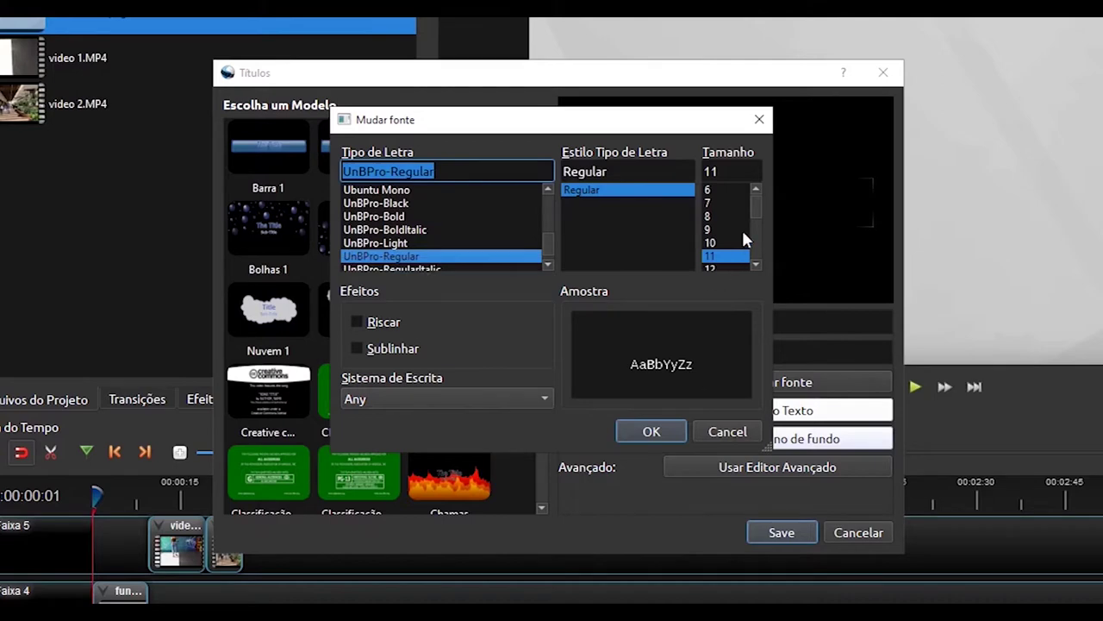
{"action": "scroll", "coordinate": [742, 228], "scroll_direction": "down", "scroll_amount": 2}
{"action": "left_click", "coordinate": [710, 257]}
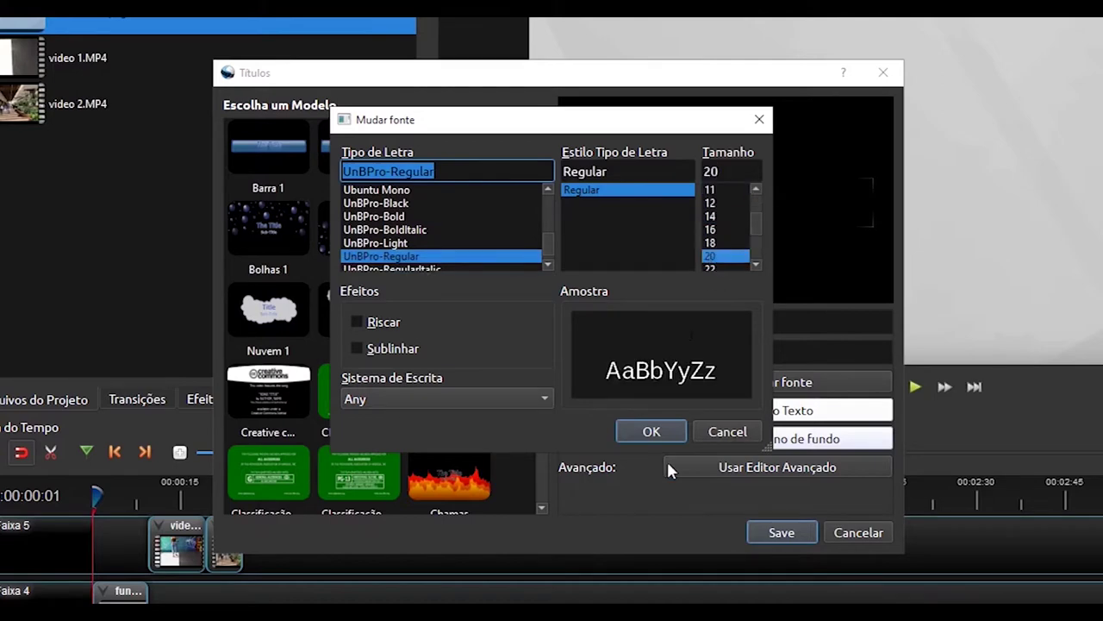
{"action": "left_click", "coordinate": [660, 437]}
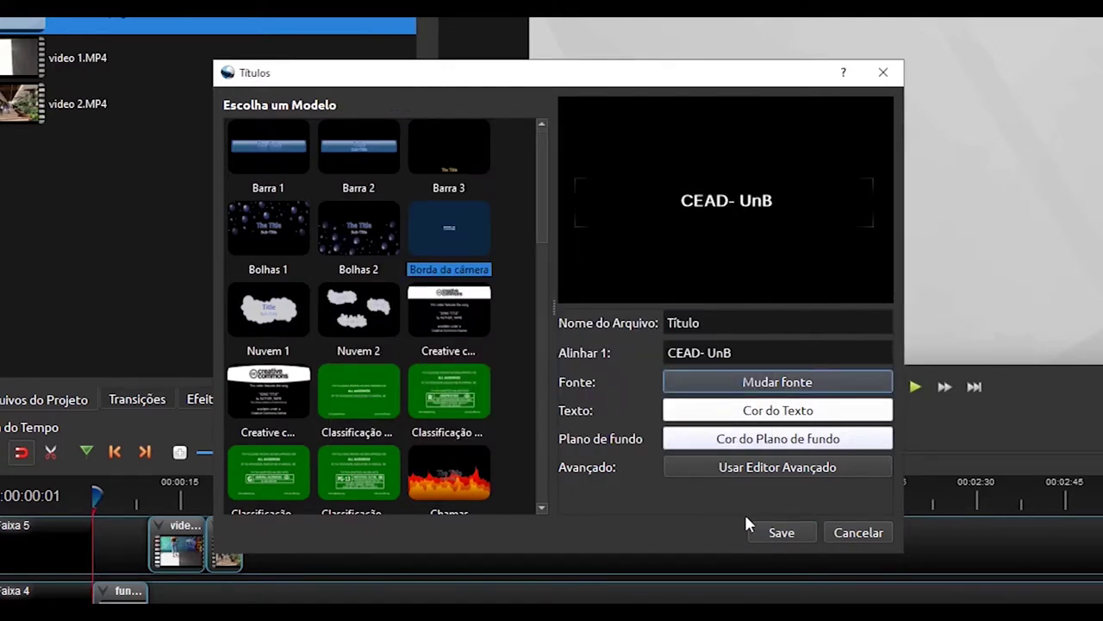
{"action": "left_click", "coordinate": [781, 536]}
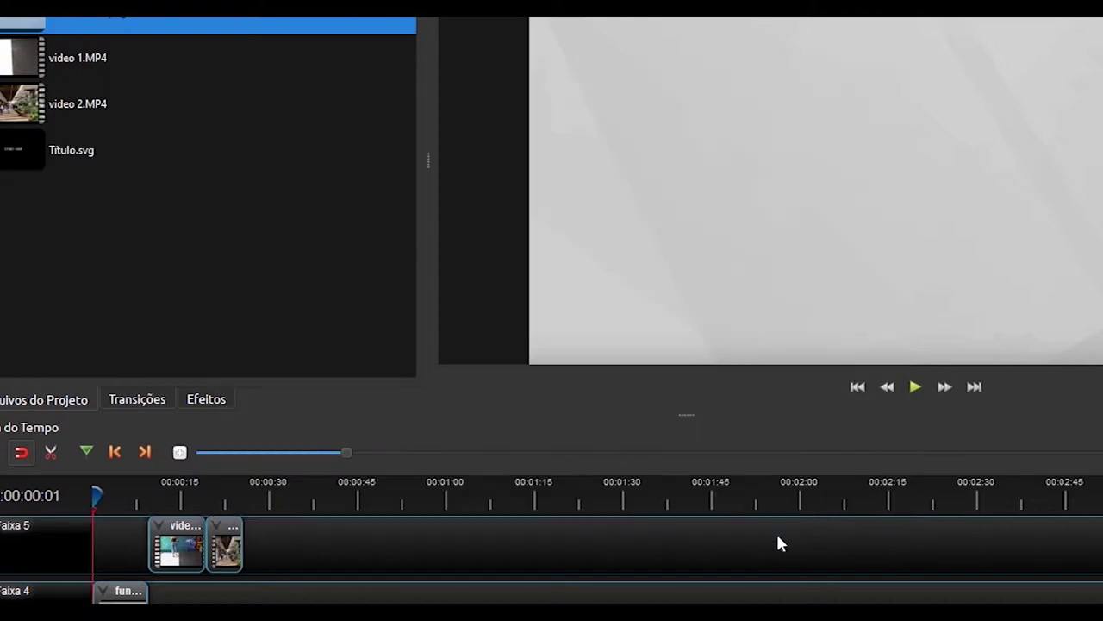
Step: Add Título.svg to the start of Faixa 5 and preview it over the background at about 4 seconds
{"action": "left_click", "coordinate": [65, 152]}
{"action": "right_click", "coordinate": [66, 152]}
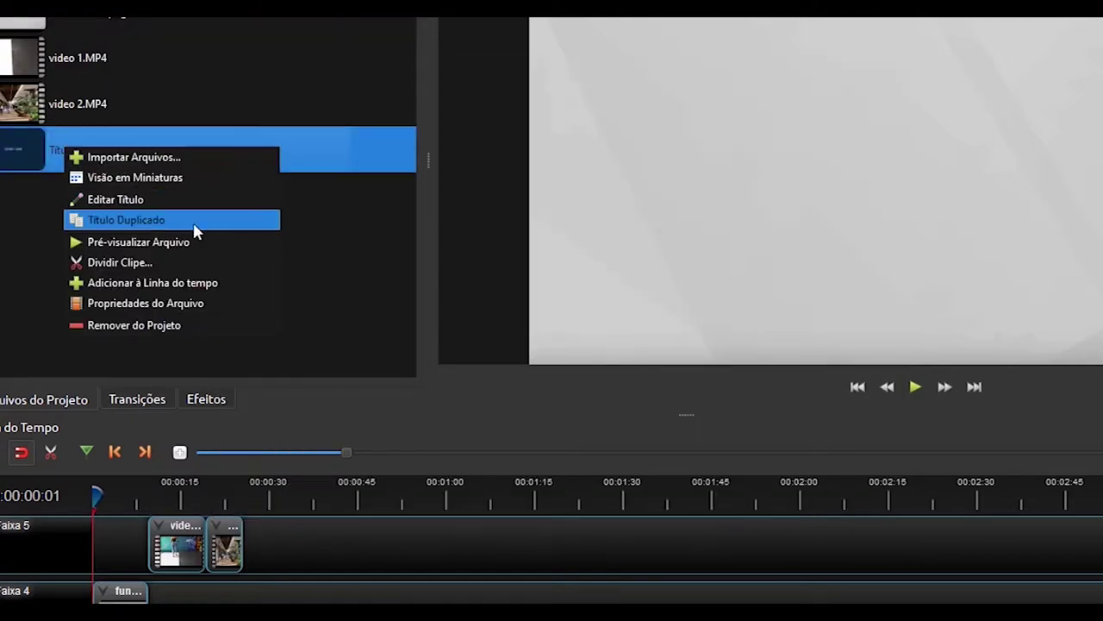
{"action": "left_click", "coordinate": [221, 285]}
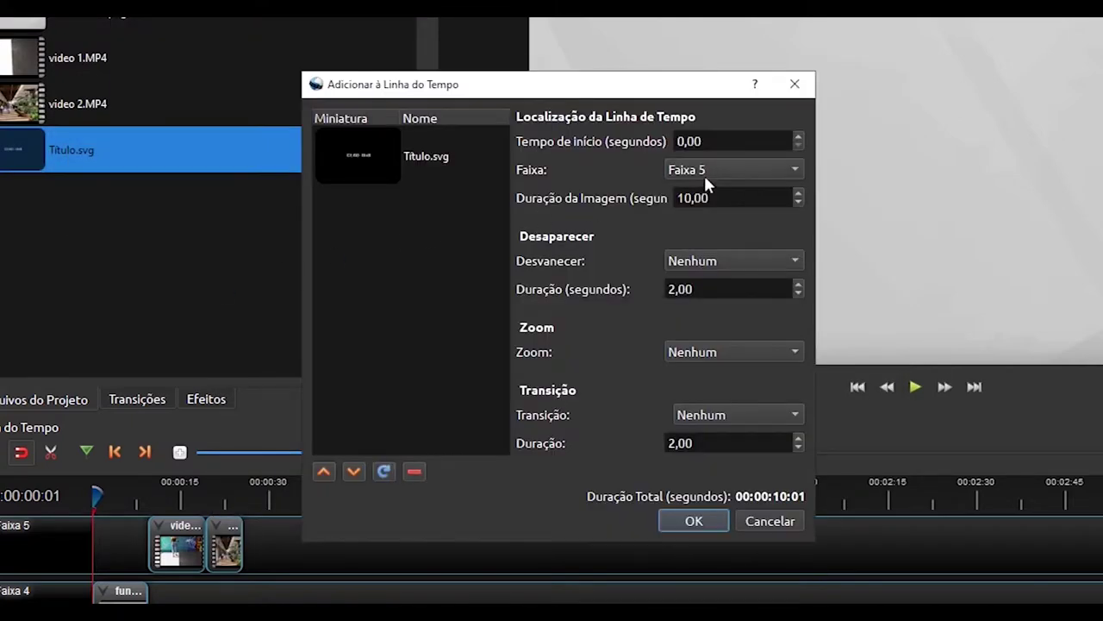
{"action": "left_click", "coordinate": [694, 521]}
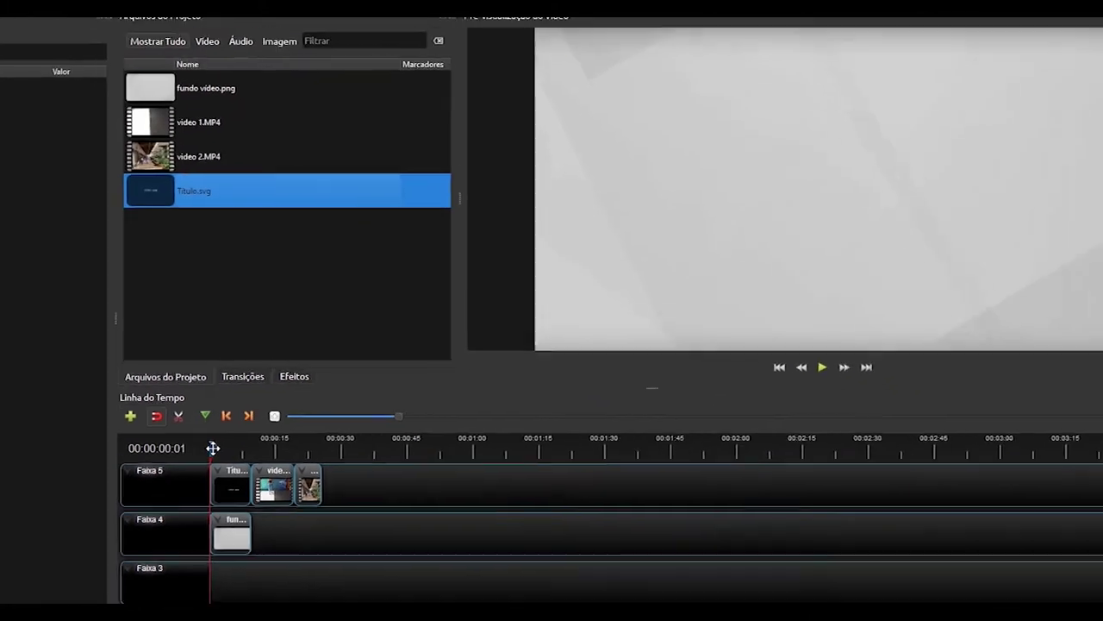
{"action": "left_click_drag", "start_coordinate": [212, 447], "coordinate": [230, 448]}
Step: Edit Título.svg so its text has a near-black colour and save the title
{"action": "right_click", "coordinate": [279, 470]}
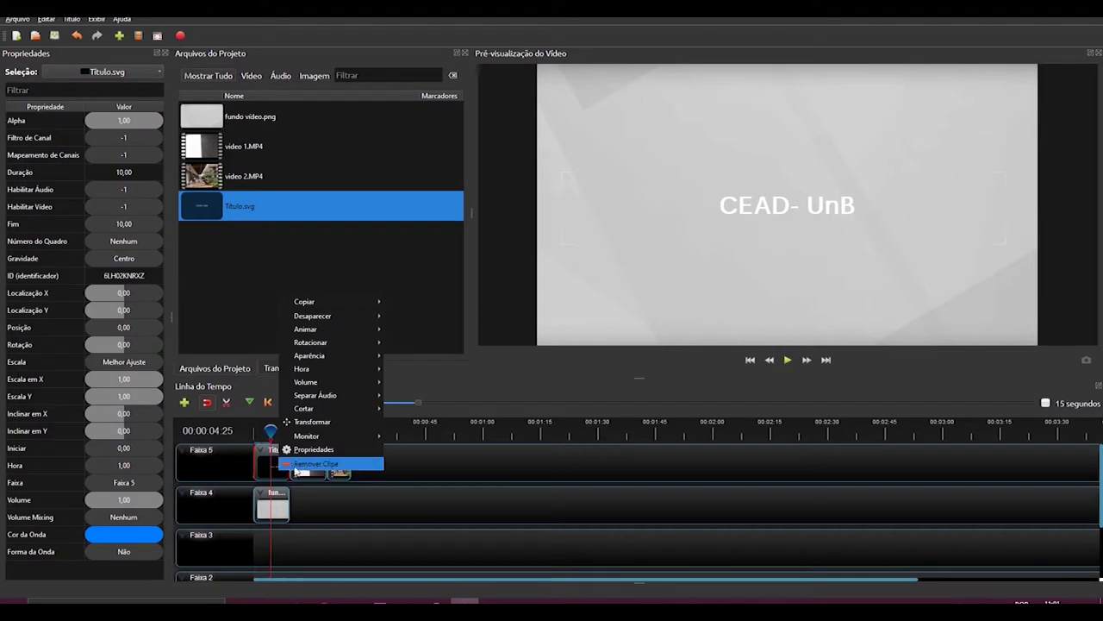
{"action": "left_click", "coordinate": [304, 453]}
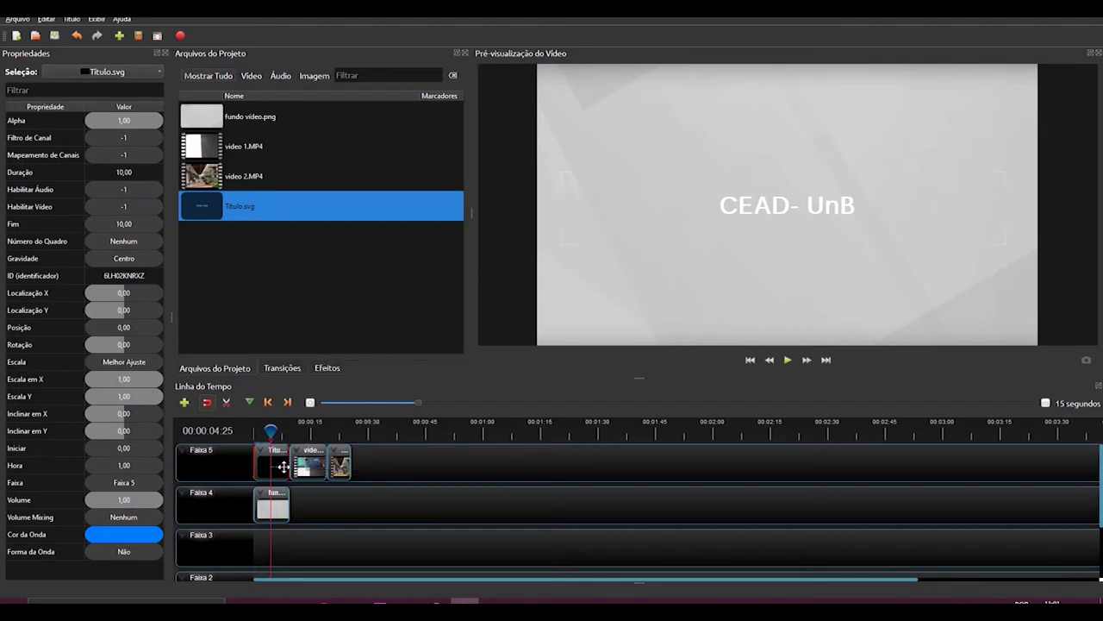
{"action": "left_click", "coordinate": [236, 206]}
{"action": "left_click", "coordinate": [205, 212]}
{"action": "right_click", "coordinate": [204, 211]}
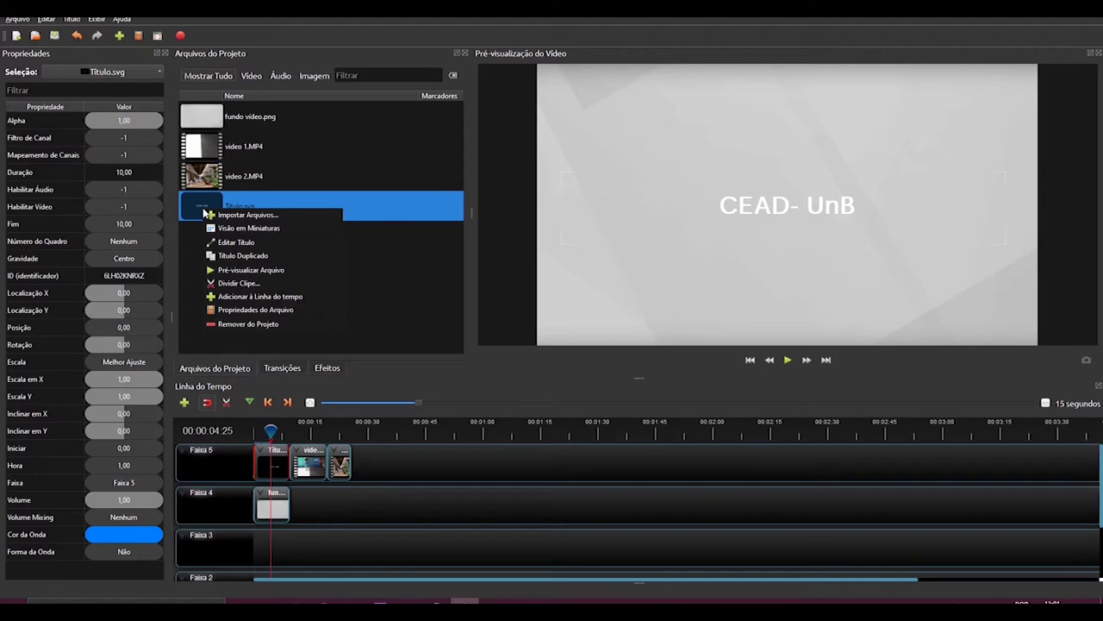
{"action": "left_click", "coordinate": [222, 241]}
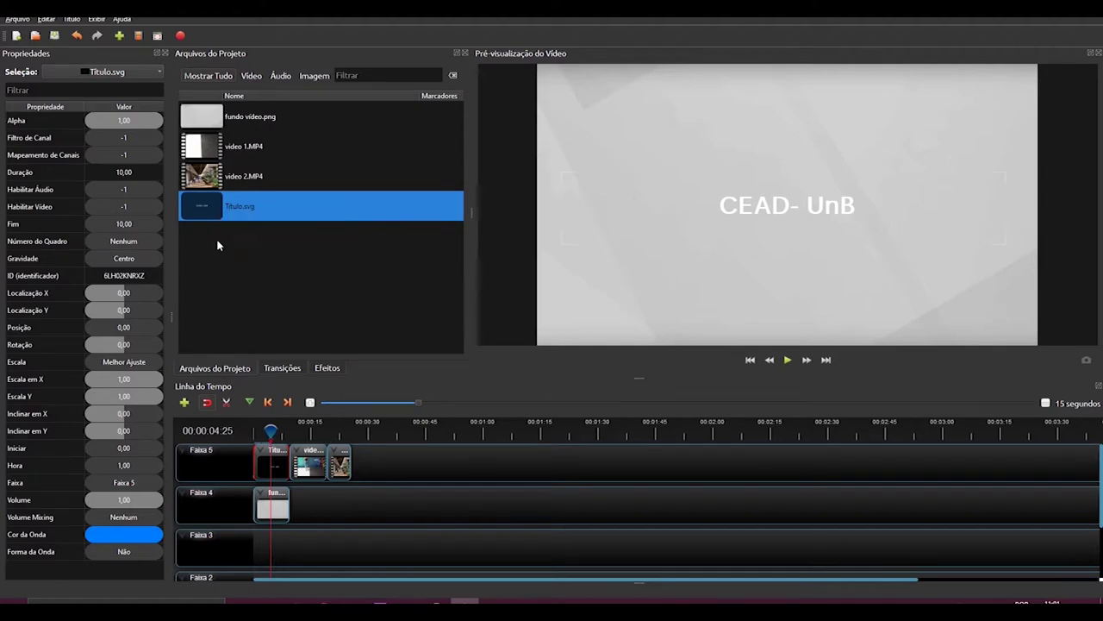
{"action": "left_click", "coordinate": [539, 375]}
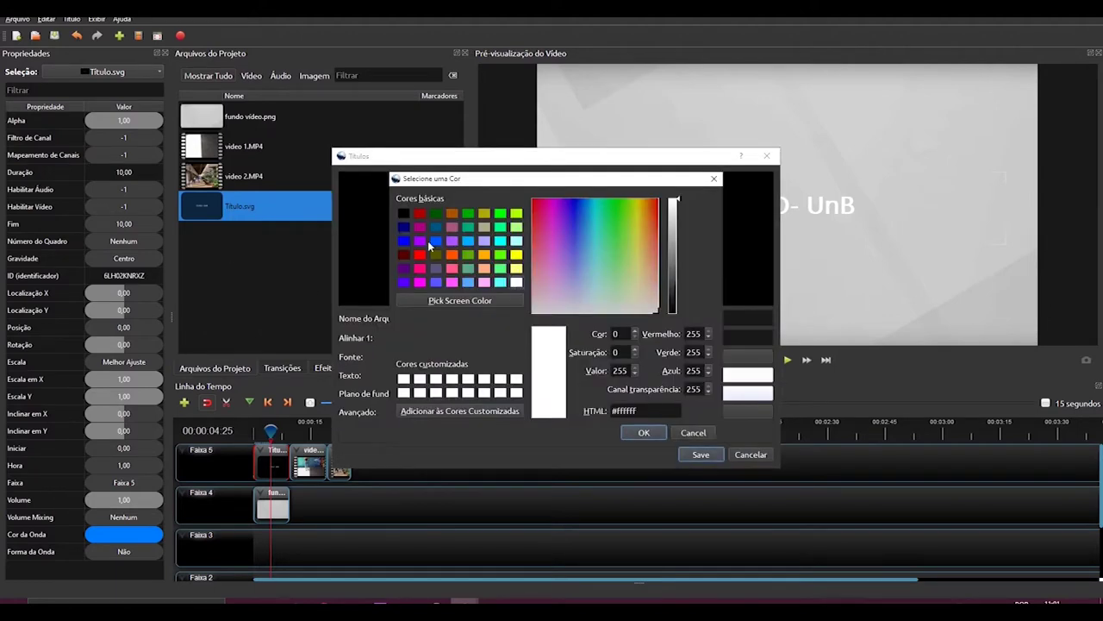
{"action": "left_click", "coordinate": [403, 213]}
{"action": "left_click_drag", "start_coordinate": [677, 317], "coordinate": [679, 299]}
{"action": "left_click", "coordinate": [644, 431]}
{"action": "left_click", "coordinate": [701, 454]}
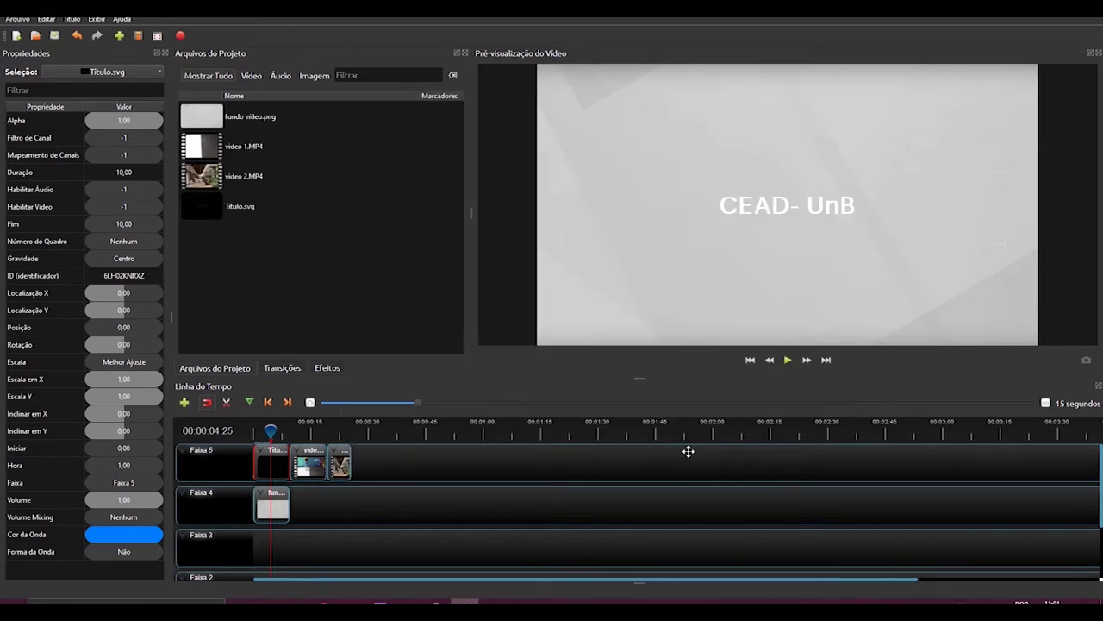
Step: Move the playhead to the end of the clips and start a new title from the Padrão 3 template with the file name Créditos
{"action": "left_click_drag", "start_coordinate": [271, 430], "coordinate": [345, 431]}
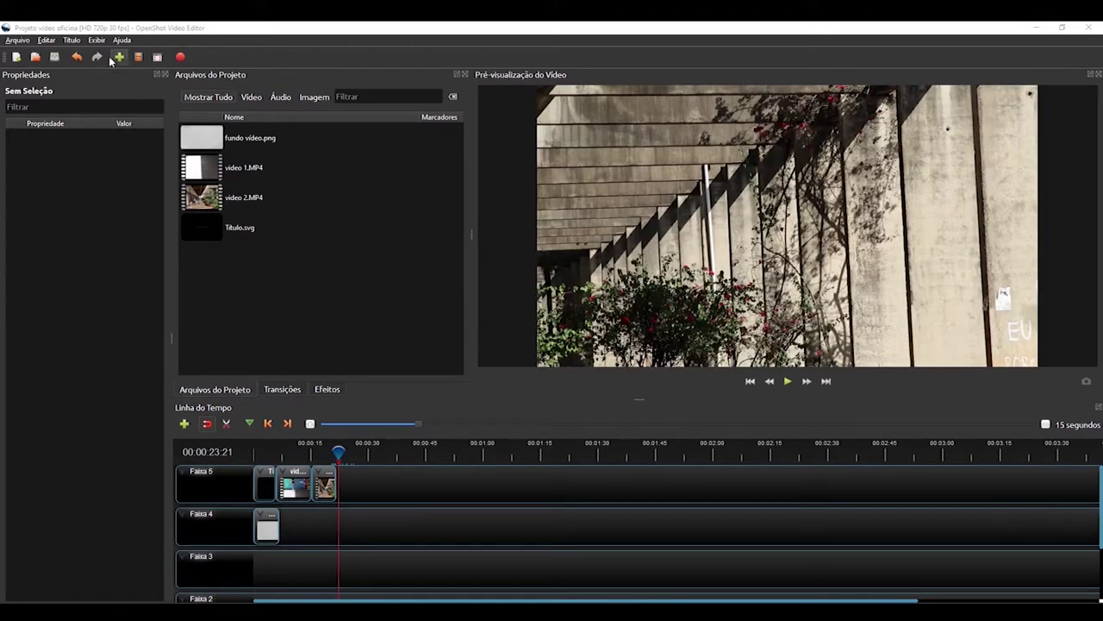
{"action": "left_click", "coordinate": [72, 39]}
{"action": "left_click", "coordinate": [86, 56]}
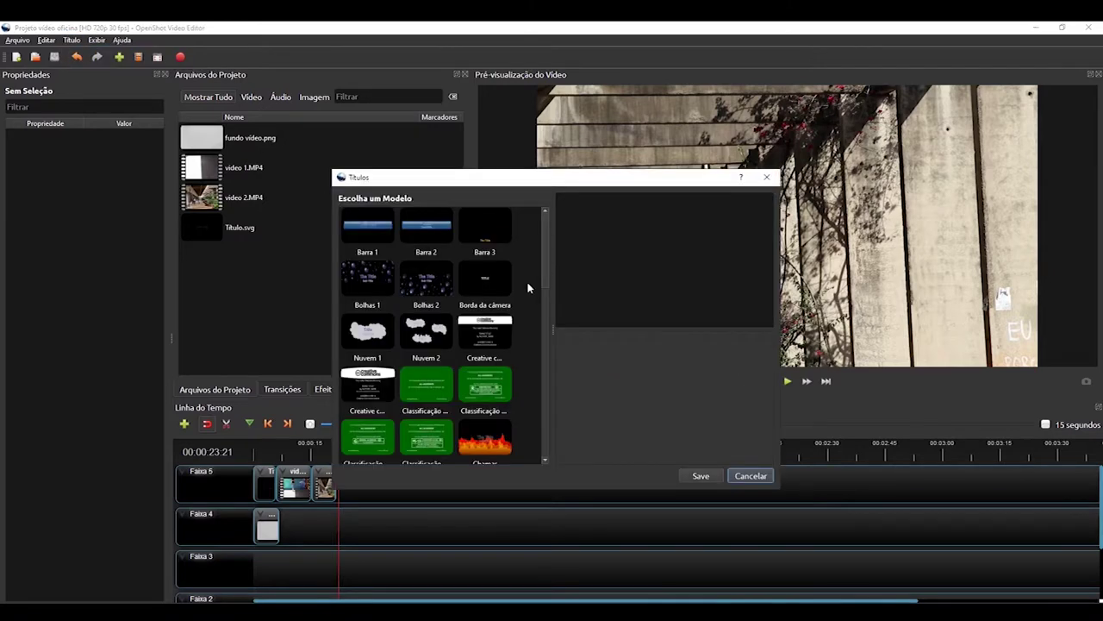
{"action": "scroll", "coordinate": [544, 287], "scroll_direction": "down", "scroll_amount": 1}
{"action": "left_click_drag", "start_coordinate": [544, 288], "coordinate": [541, 449]}
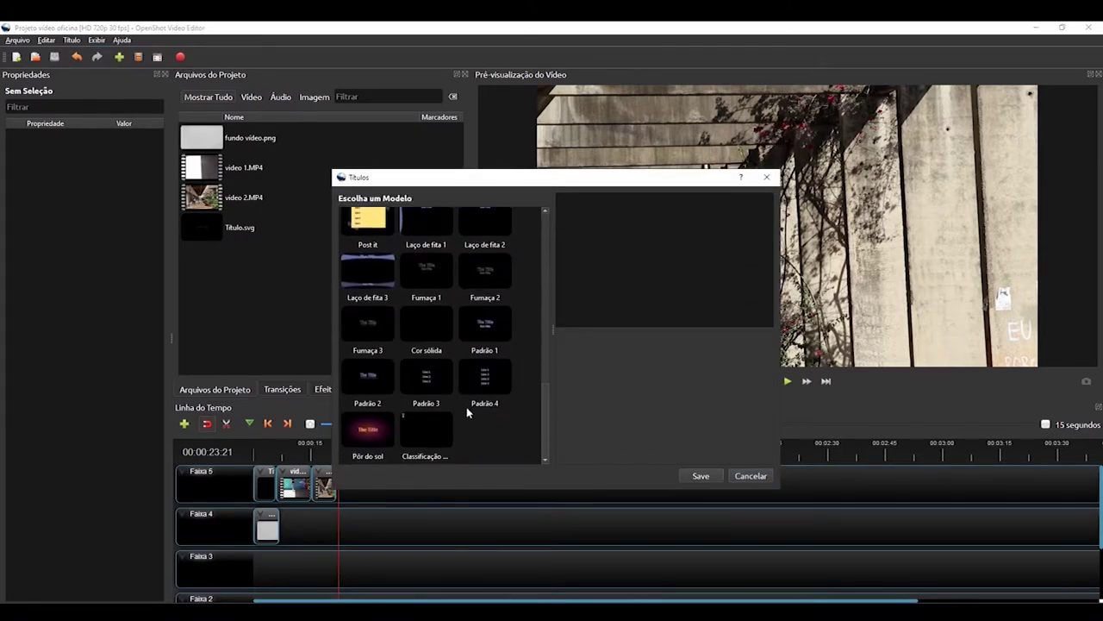
{"action": "left_click", "coordinate": [449, 387]}
{"action": "key", "text": "Tab"}
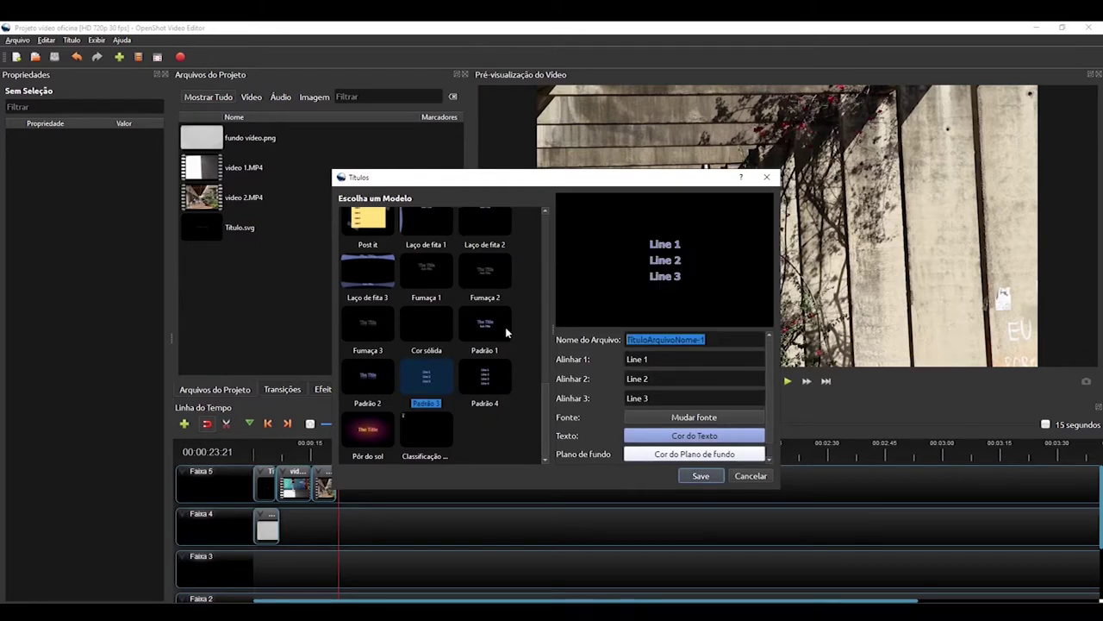
{"action": "type", "text": "Créditos"}
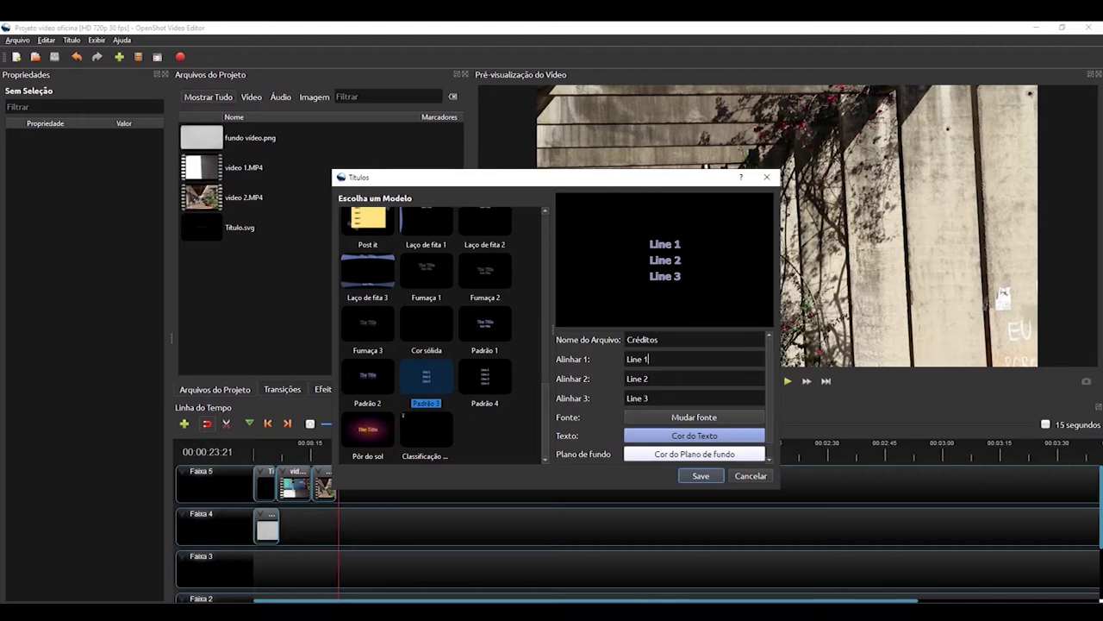
Step: Replace the three placeholder lines of the title with Semana Universitaria, CEAD and UnB
{"action": "key", "text": "ctrl+a"}
{"action": "type", "text": "Semana Univ"}
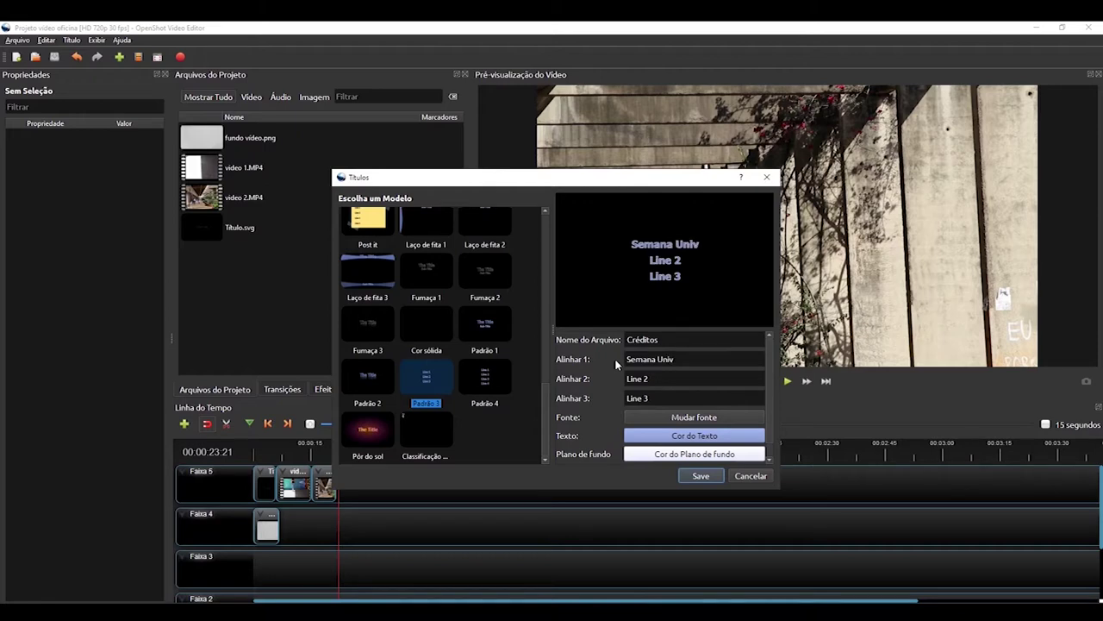
{"action": "type", "text": "ersitaria"}
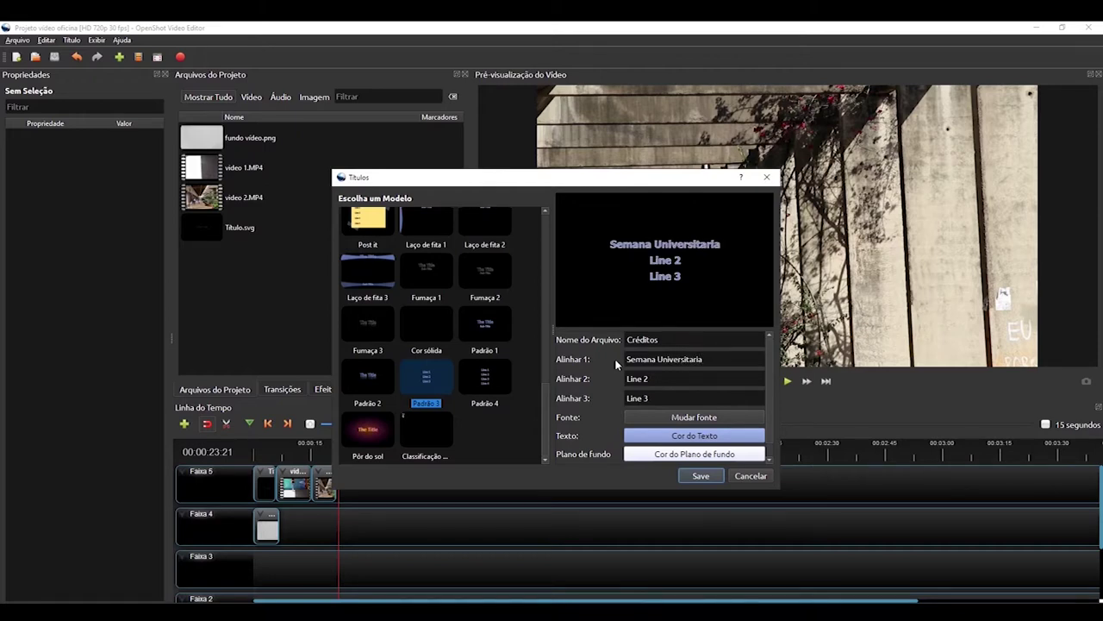
{"action": "left_click_drag", "start_coordinate": [661, 376], "coordinate": [604, 380]}
{"action": "key", "text": "BackSpace"}
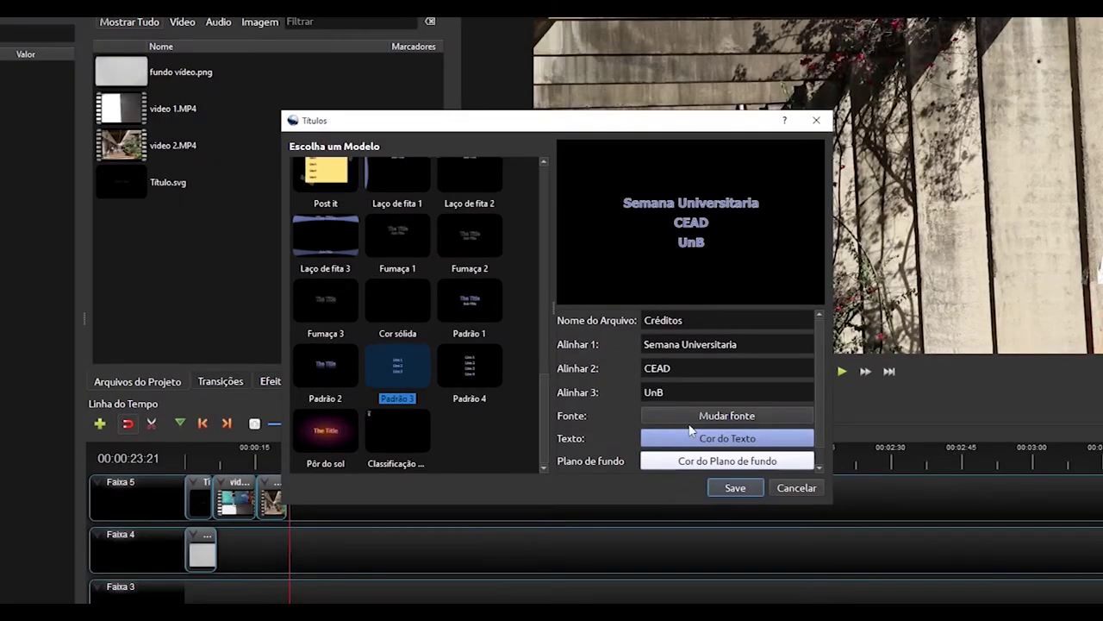
Step: Set the credits title's font to UnBPro-Regular and choose a font size
{"action": "left_click", "coordinate": [667, 418]}
{"action": "scroll", "coordinate": [490, 268], "scroll_direction": "down", "scroll_amount": 8}
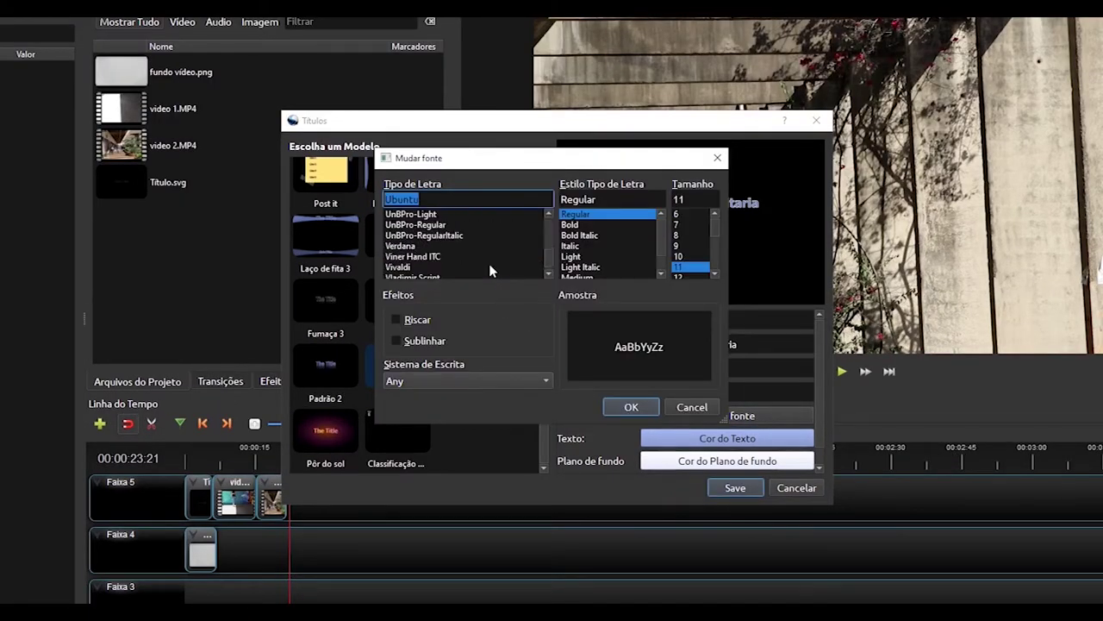
{"action": "scroll", "coordinate": [490, 270], "scroll_direction": "up", "scroll_amount": 8}
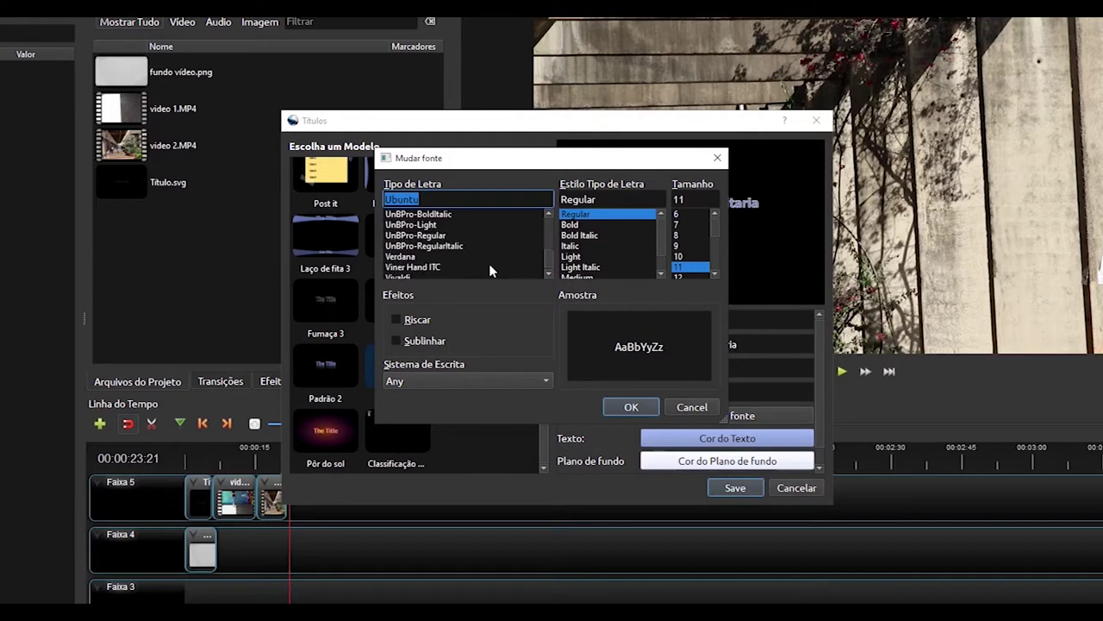
{"action": "scroll", "coordinate": [489, 270], "scroll_direction": "down", "scroll_amount": 1}
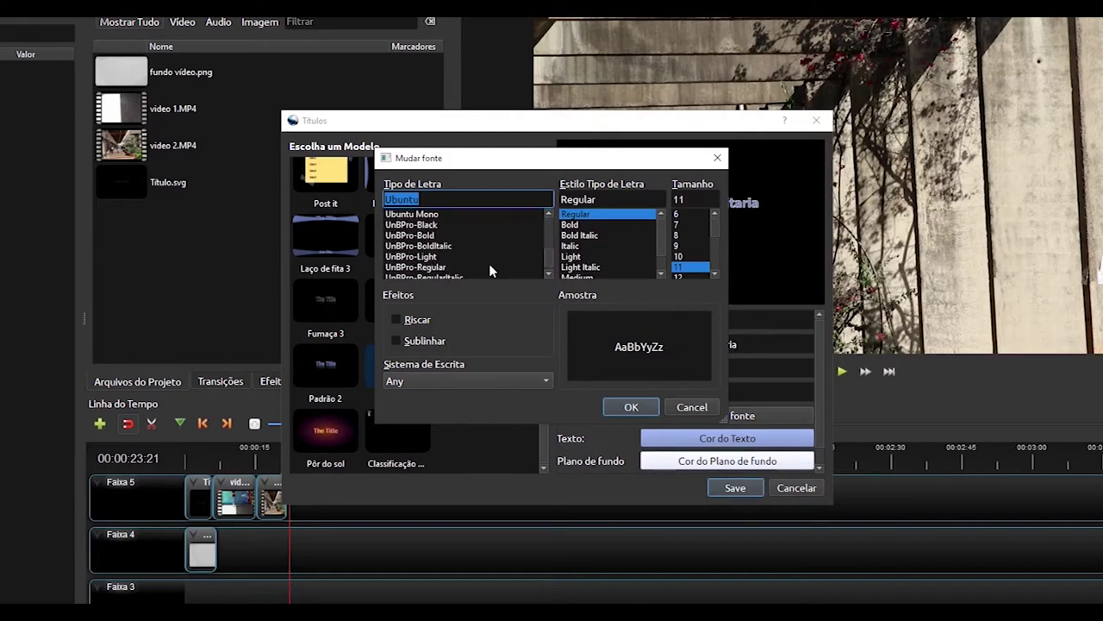
{"action": "left_click", "coordinate": [442, 268]}
{"action": "scroll", "coordinate": [697, 250], "scroll_direction": "down", "scroll_amount": 2}
{"action": "left_click", "coordinate": [690, 258]}
{"action": "left_click", "coordinate": [631, 406]}
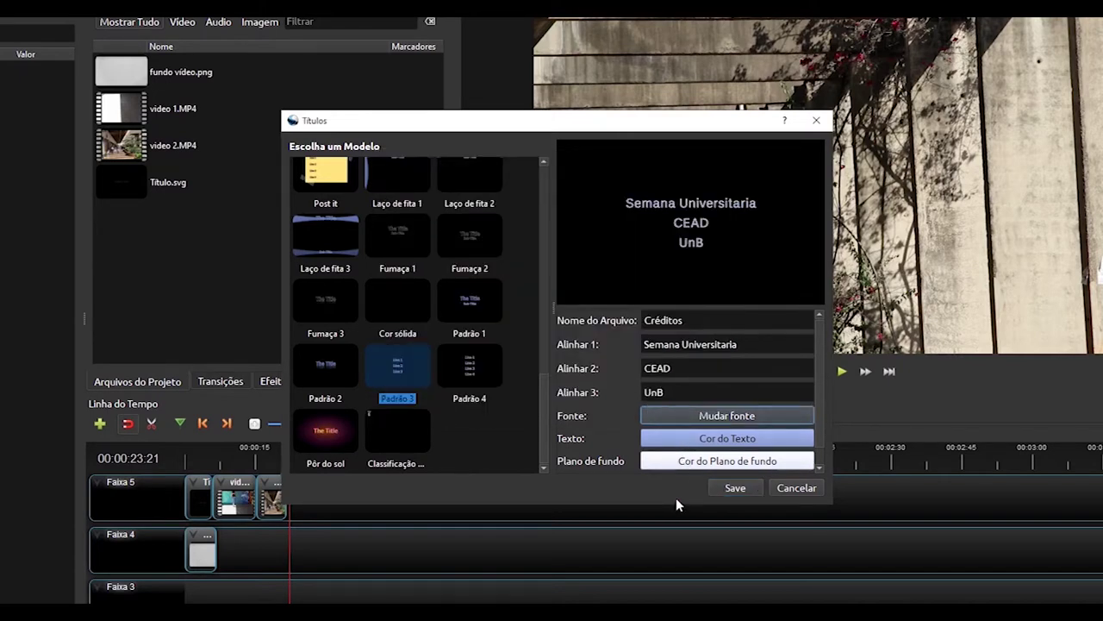
Step: Change the credits title's text colour to a neutral grey and save the title to the project
{"action": "left_click", "coordinate": [700, 441]}
{"action": "left_click_drag", "start_coordinate": [706, 217], "coordinate": [703, 222]}
{"action": "left_click", "coordinate": [366, 188]}
{"action": "left_click_drag", "start_coordinate": [698, 311], "coordinate": [704, 242]}
{"action": "left_click", "coordinate": [675, 456]}
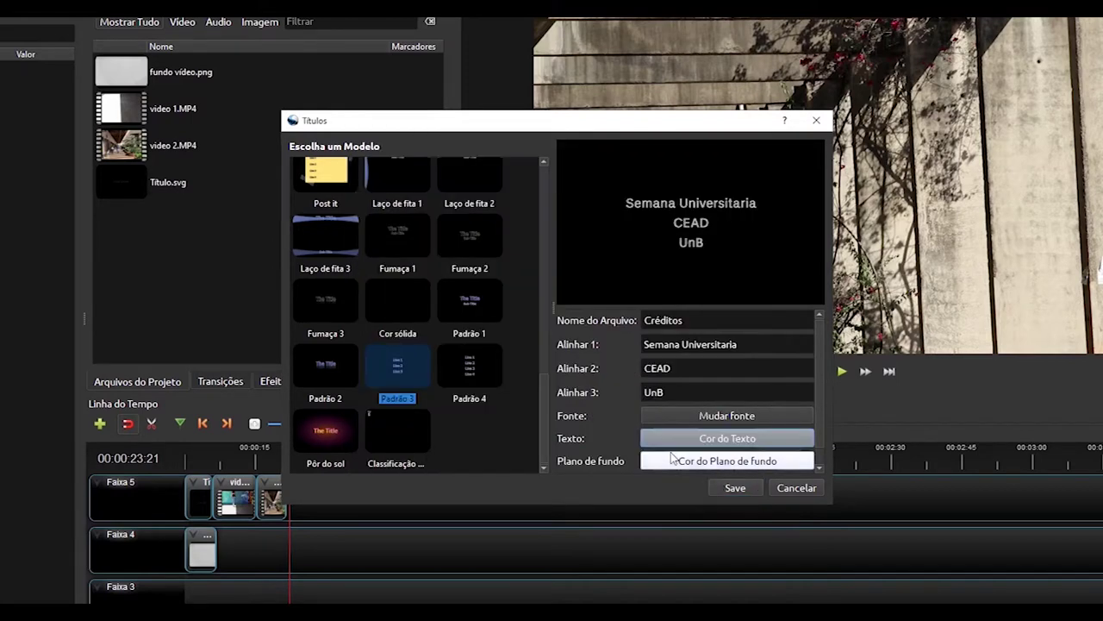
{"action": "left_click", "coordinate": [700, 431]}
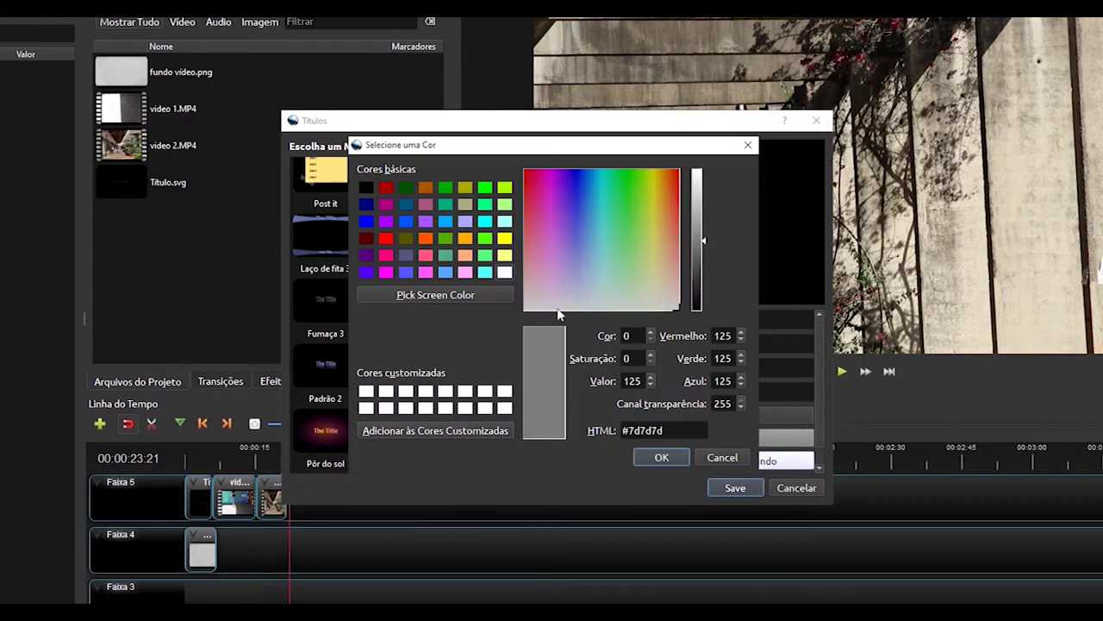
{"action": "left_click_drag", "start_coordinate": [705, 269], "coordinate": [703, 312]}
{"action": "left_click", "coordinate": [657, 457]}
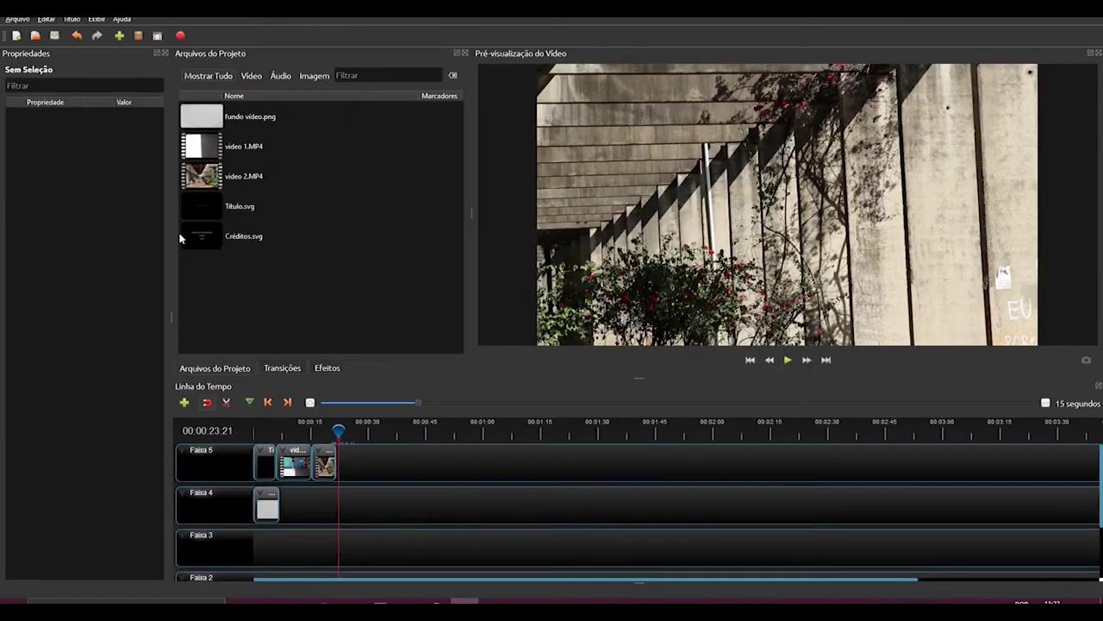
Step: Add Créditos.svg to Faixa 5 directly after the last video clip and save the project
{"action": "left_click_drag", "start_coordinate": [186, 240], "coordinate": [354, 463]}
{"action": "left_click", "coordinate": [335, 431]}
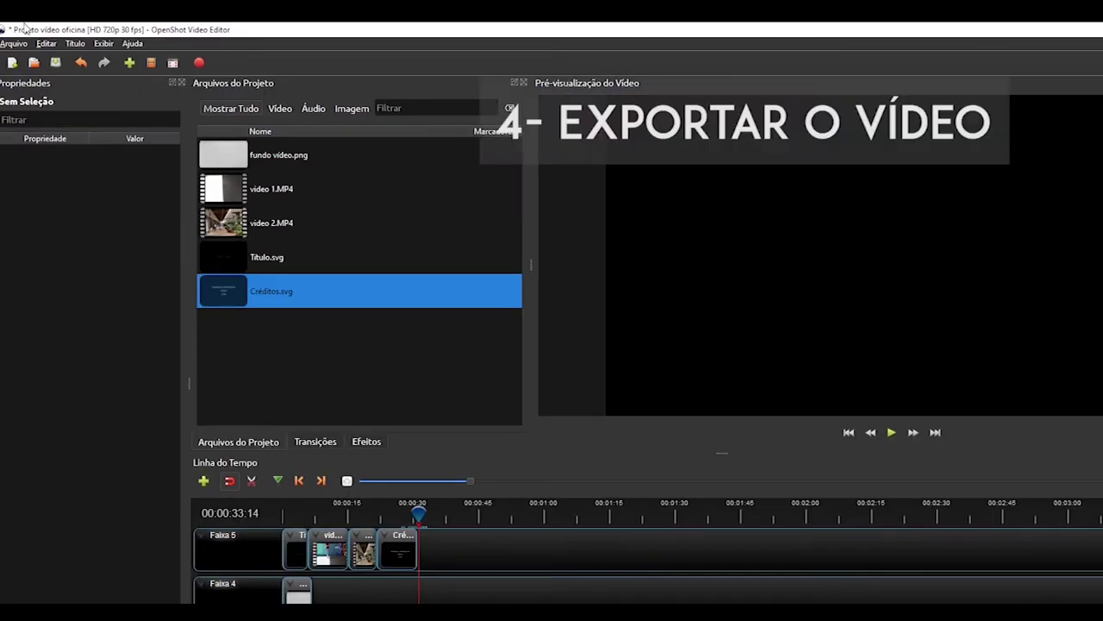
{"action": "left_click", "coordinate": [21, 45]}
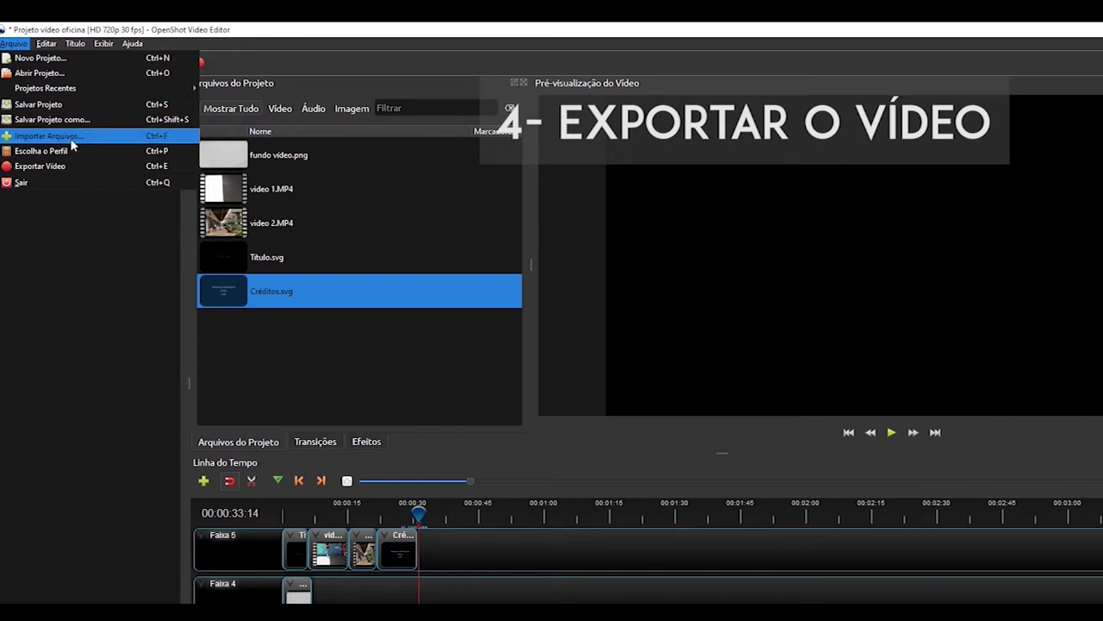
{"action": "left_click", "coordinate": [72, 107]}
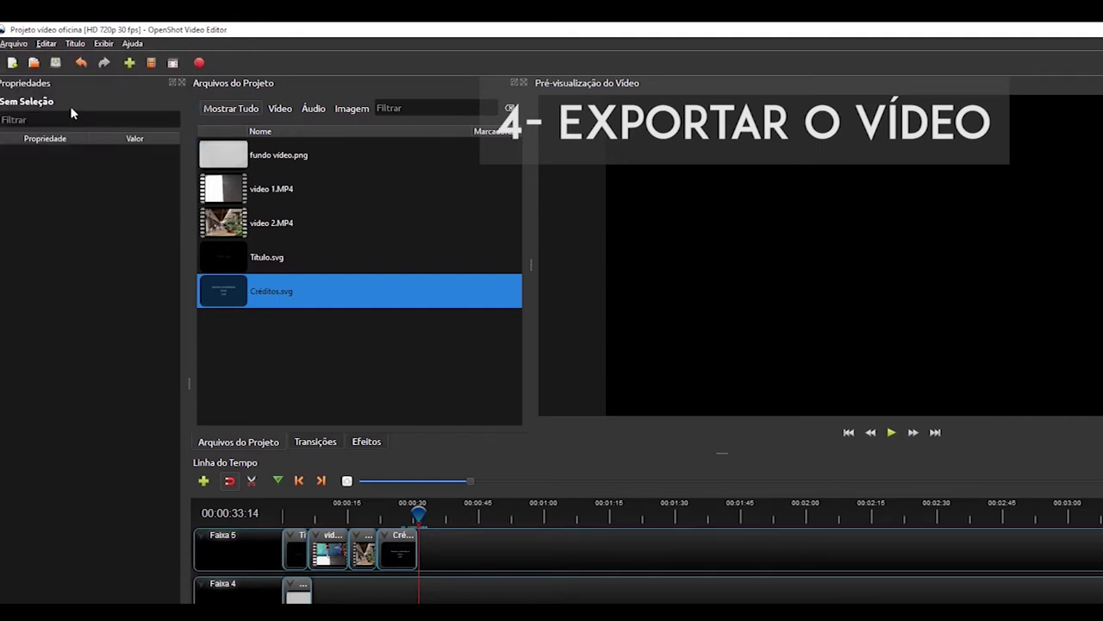
Step: Set up the video export with profile Web, destination YouTube-HD and video profile HD 1080p 23.98 fps (1920x1080)
{"action": "left_click", "coordinate": [14, 44]}
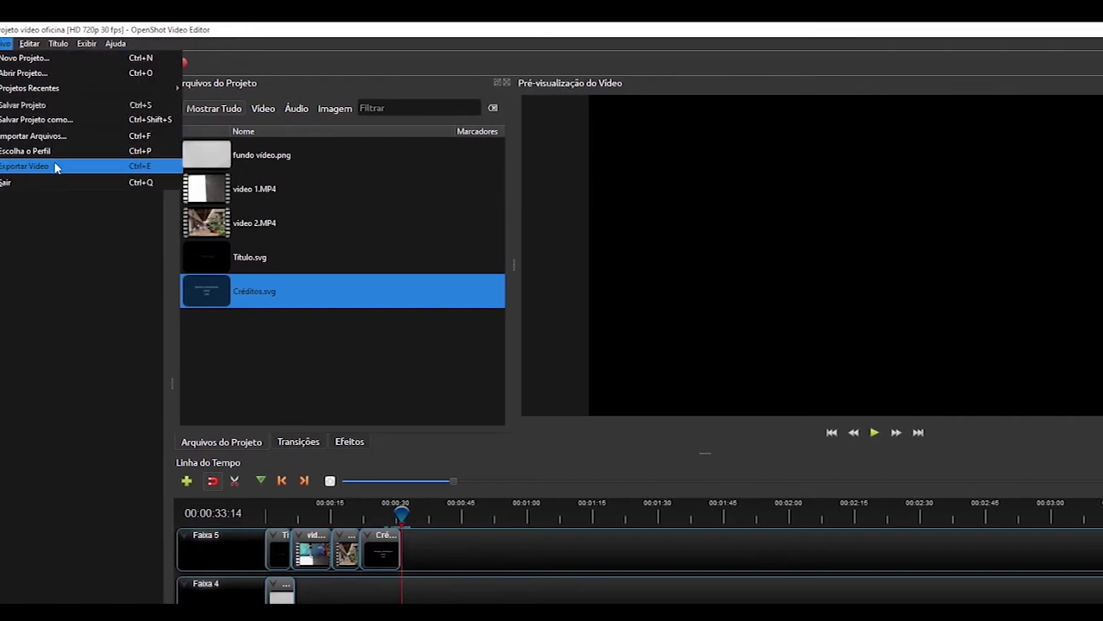
{"action": "left_click", "coordinate": [33, 165]}
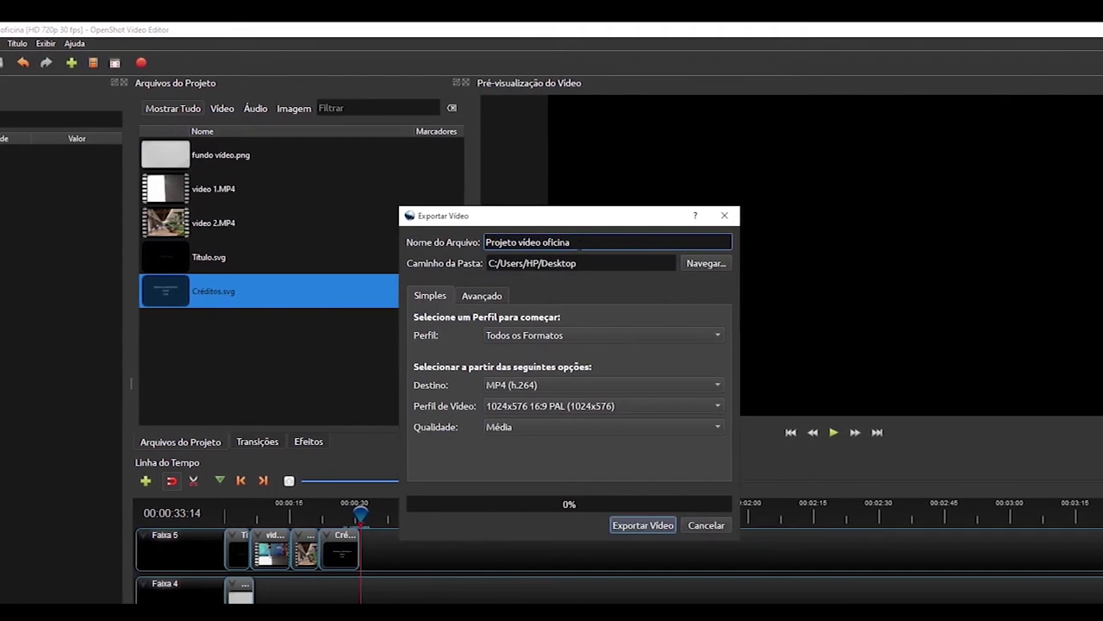
{"action": "left_click", "coordinate": [555, 335]}
{"action": "left_click", "coordinate": [562, 357]}
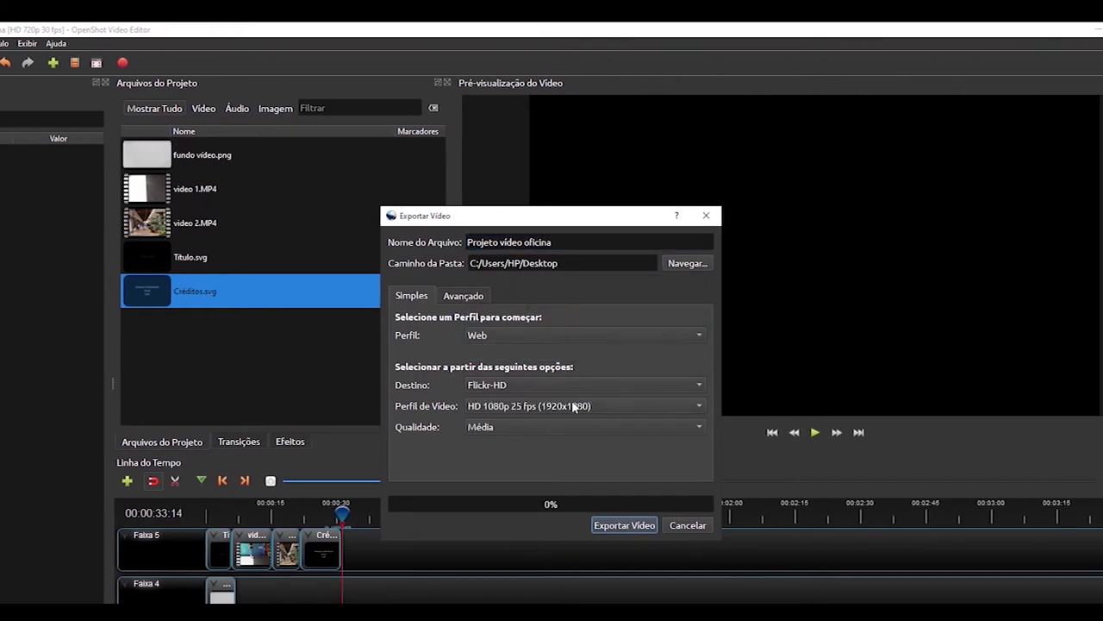
{"action": "left_click", "coordinate": [572, 386]}
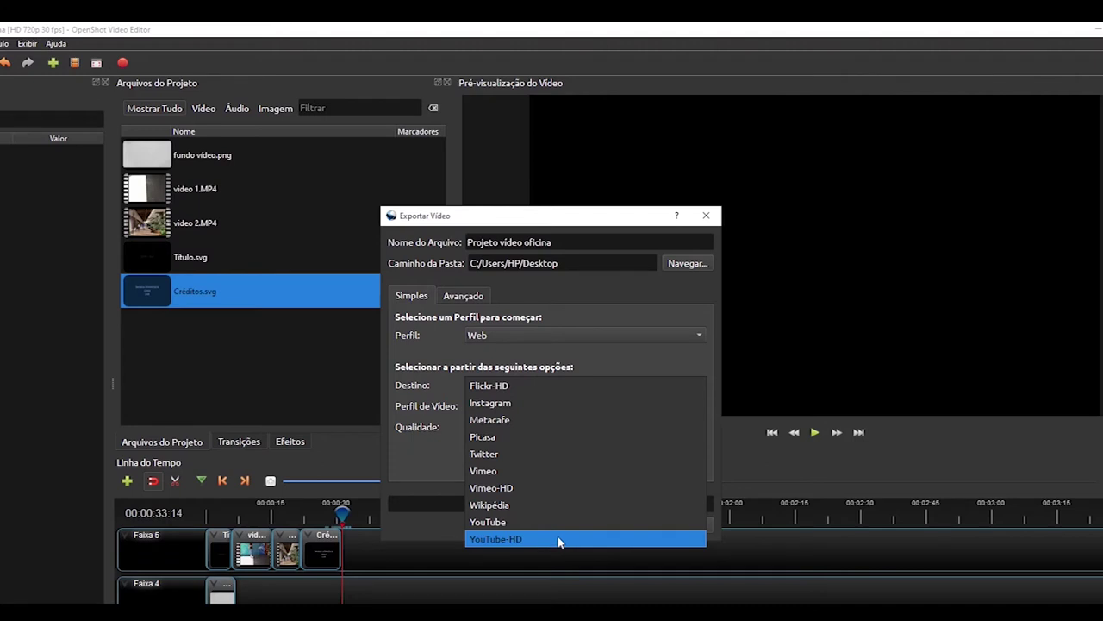
{"action": "left_click", "coordinate": [559, 541]}
{"action": "left_click", "coordinate": [553, 405]}
{"action": "left_click", "coordinate": [554, 406]}
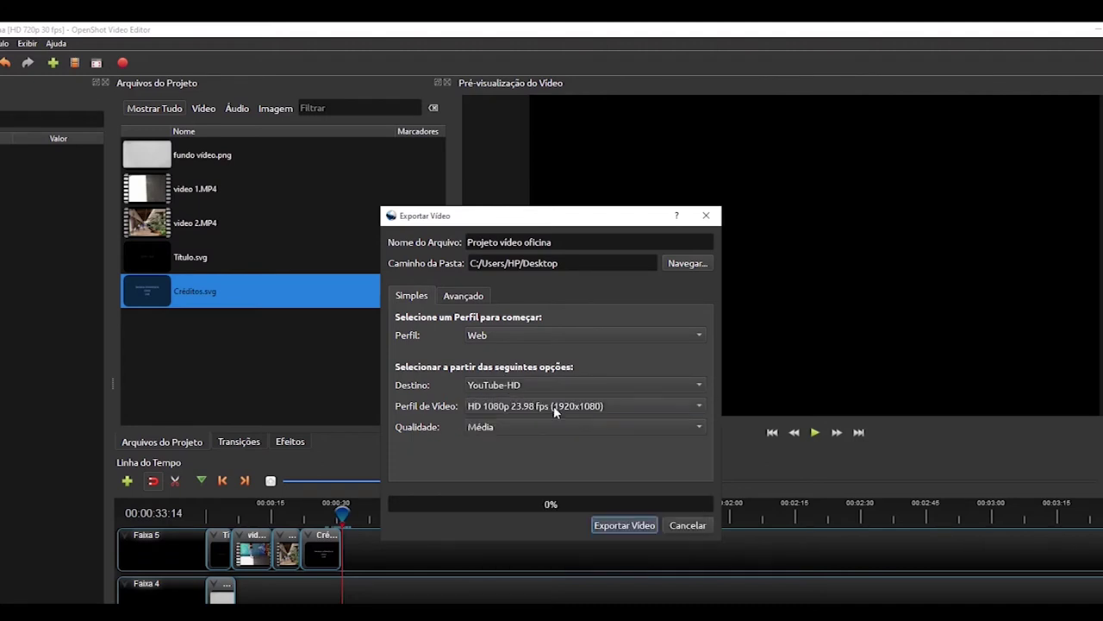
{"action": "left_click", "coordinate": [552, 405]}
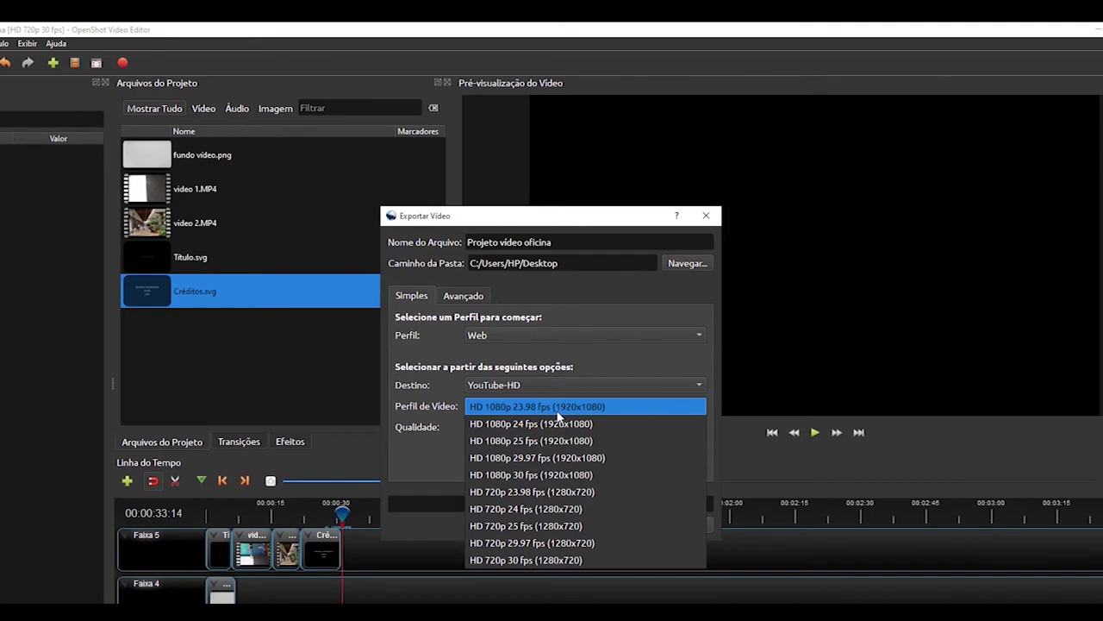
{"action": "left_click", "coordinate": [556, 412]}
Step: Export the video, replacing the existing Projeto vídeo oficina.mp4, and play the exported file from the desktop
{"action": "left_click", "coordinate": [605, 527]}
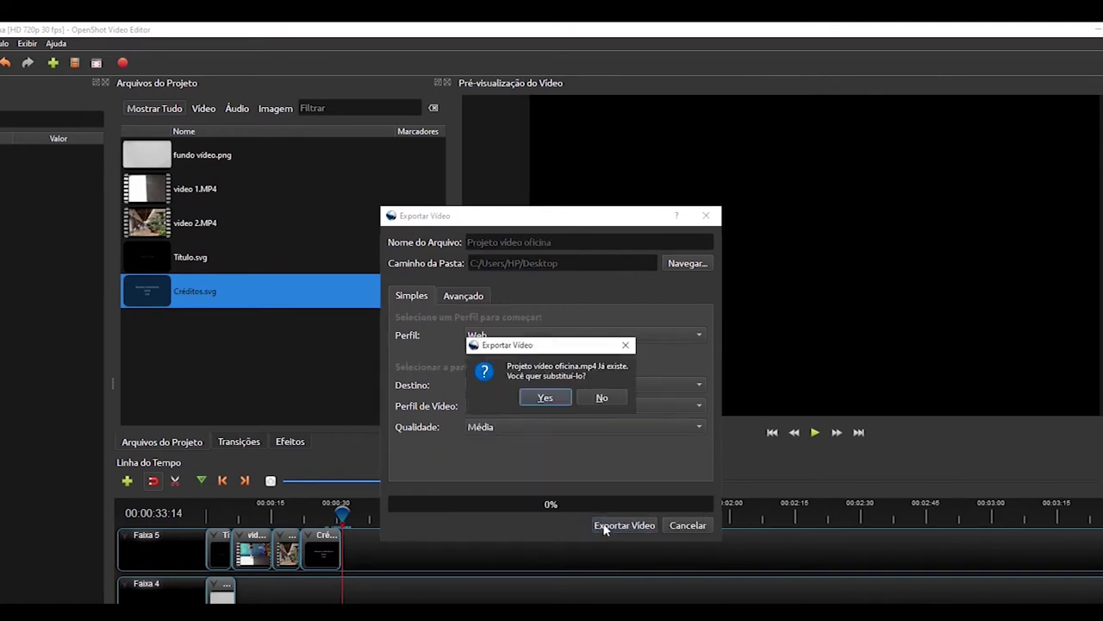
{"action": "left_click", "coordinate": [547, 398]}
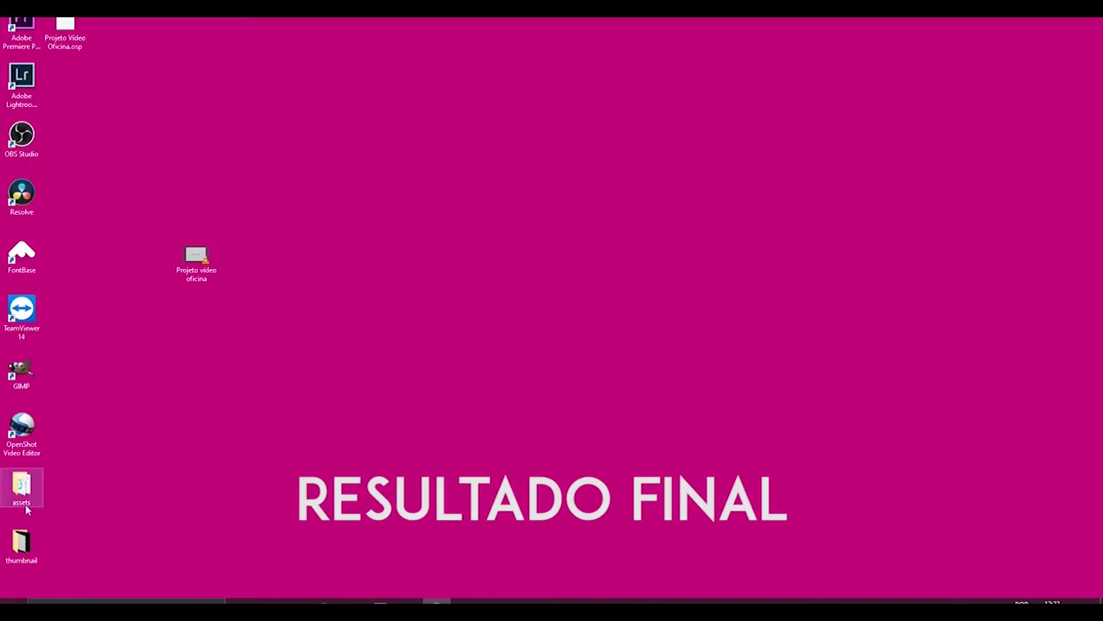
{"action": "double_click", "coordinate": [197, 257]}
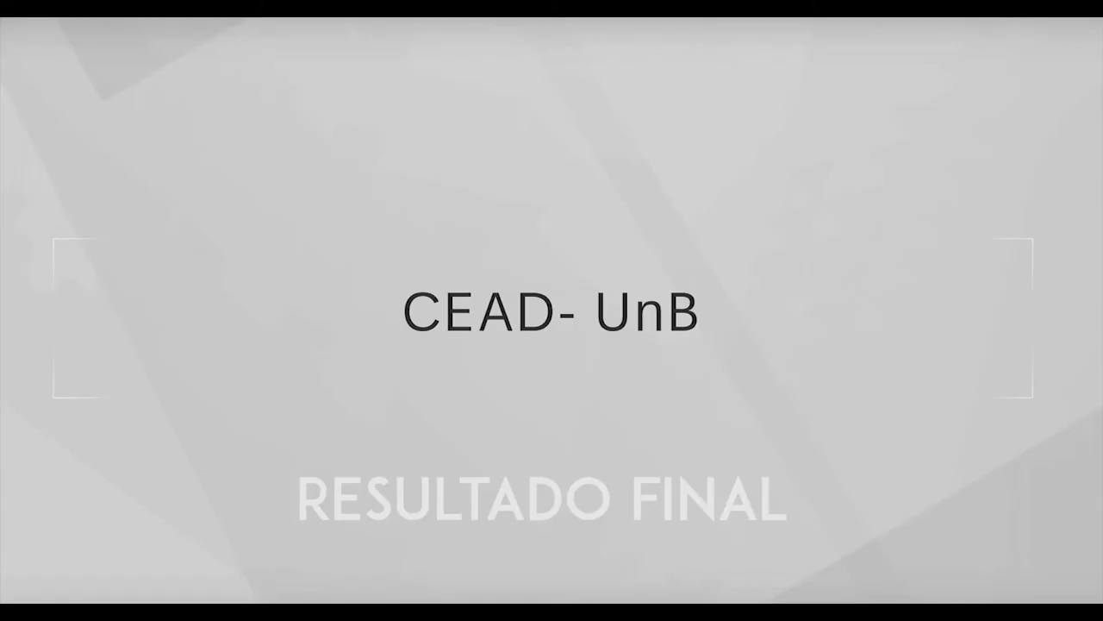